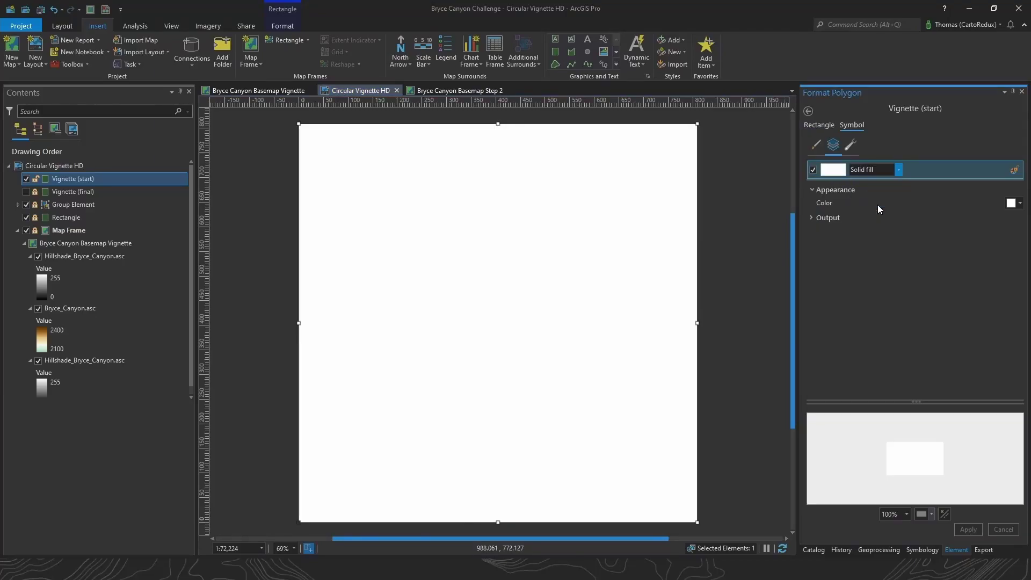
# Step: Apply the Circular Vignette colour scheme to the rectangle's gradient fill
pyautogui.click(877, 204)
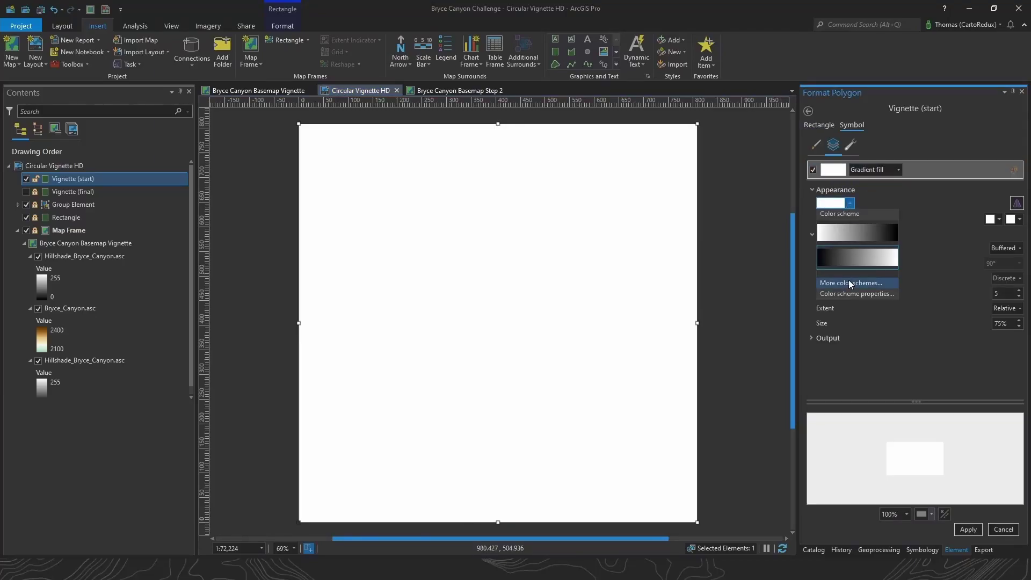
pyautogui.click(849, 280)
pyautogui.click(749, 447)
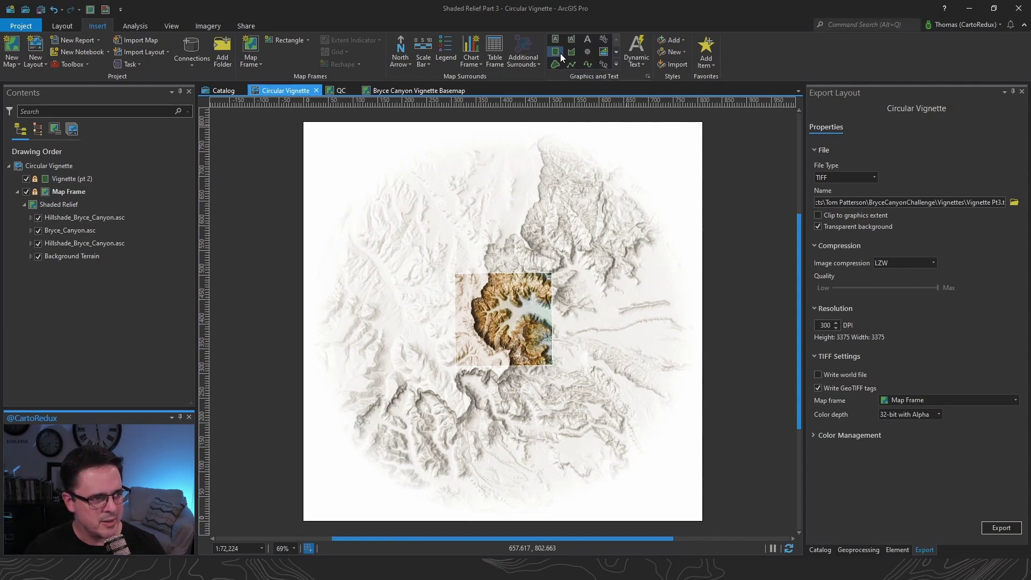
# Step: Draw a rectangle covering the whole layout page and fill it with black
pyautogui.click(556, 52)
pyautogui.moveTo(304, 123); pyautogui.dragTo(702, 520)
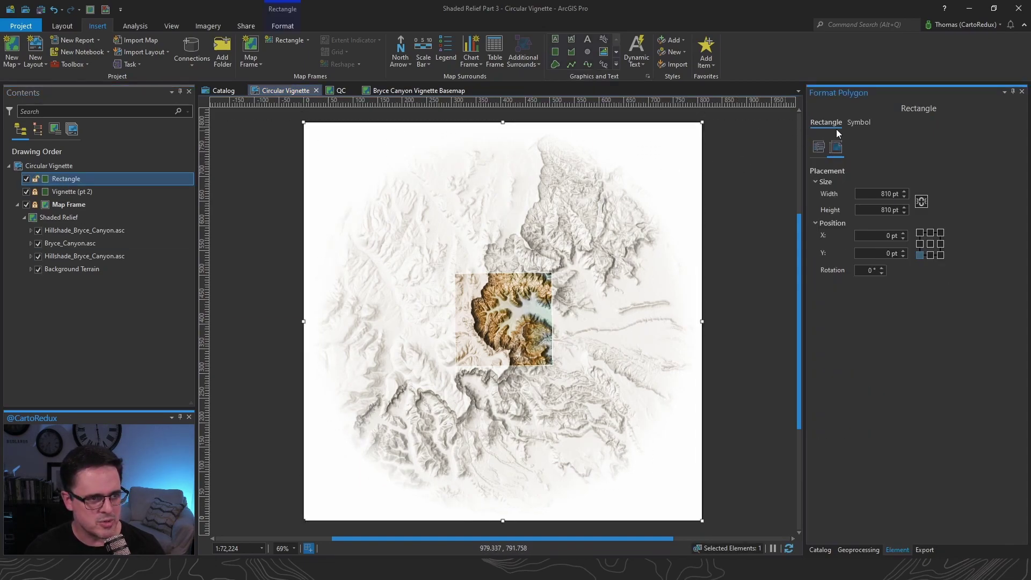
pyautogui.click(858, 122)
pyautogui.click(1020, 182)
pyautogui.click(893, 315)
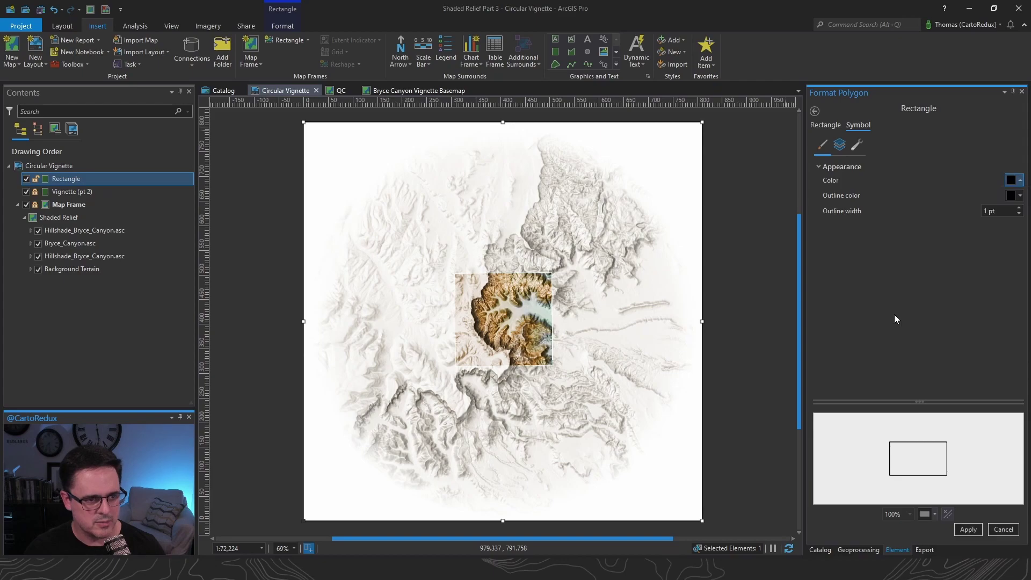
# Step: Move the black rectangle below Vignette (pt 2) and hide all Shaded Relief layers
pyautogui.moveTo(85, 181); pyautogui.dragTo(82, 202)
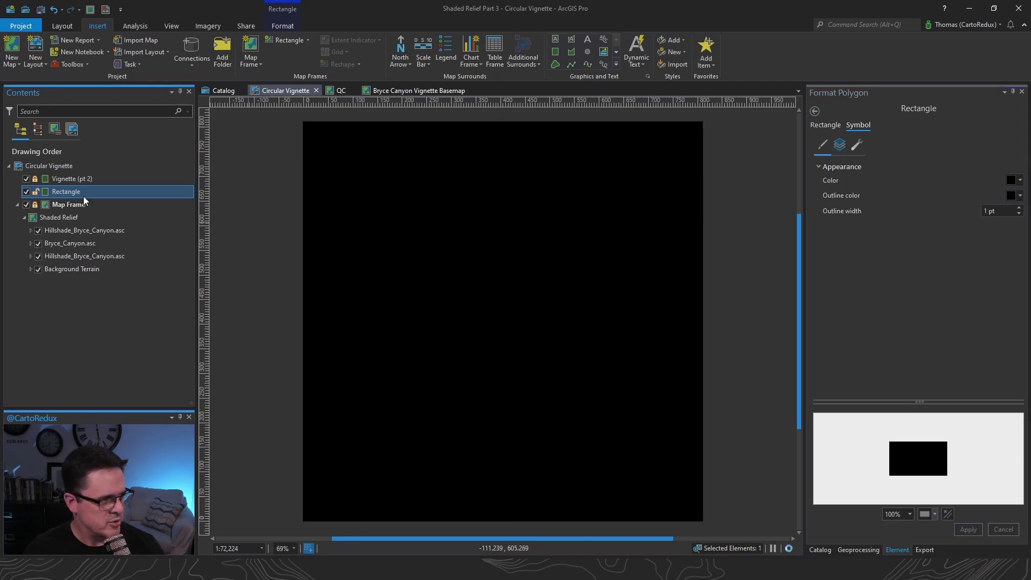
pyautogui.click(26, 191)
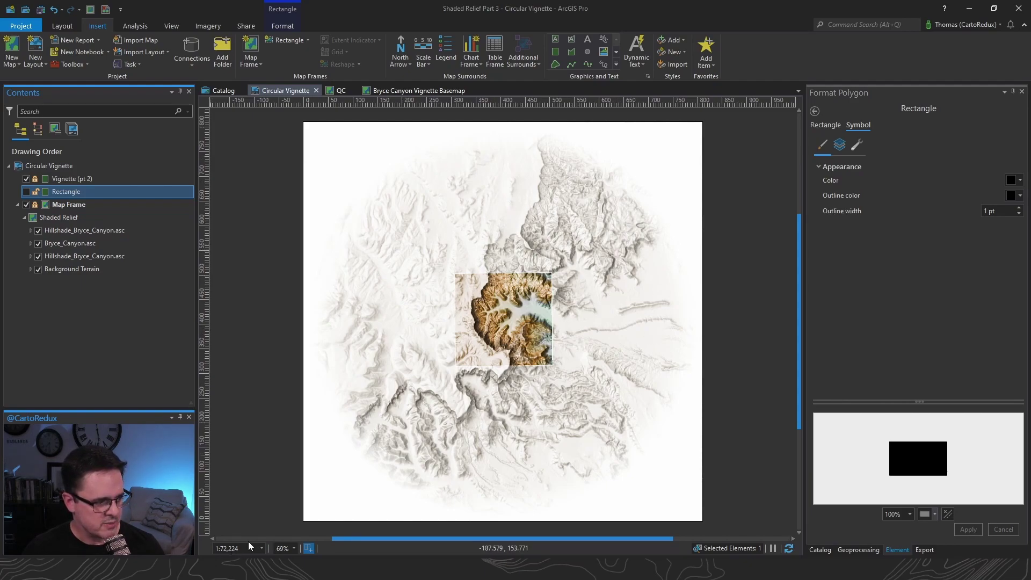
pyautogui.click(27, 192)
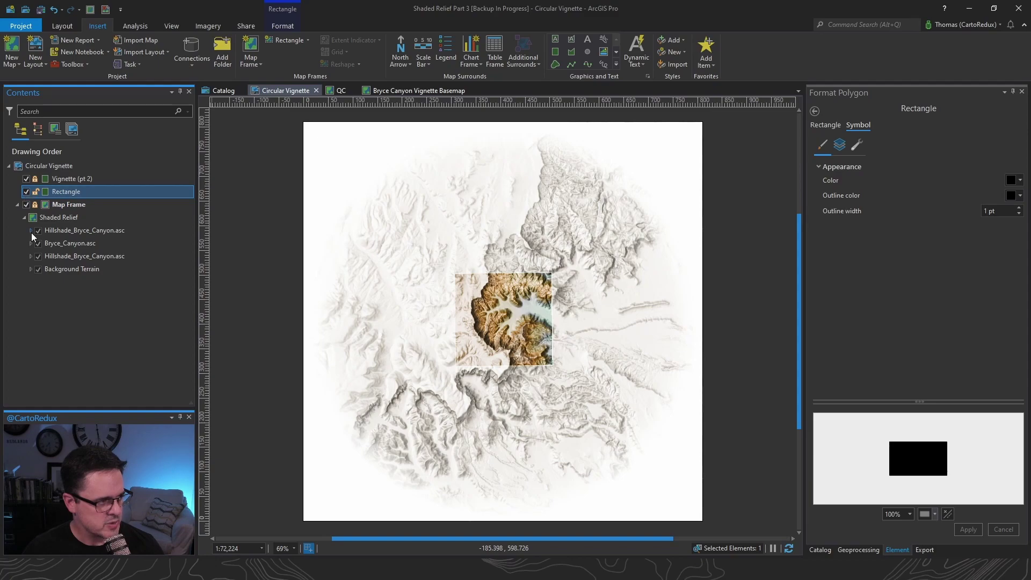
pyautogui.click(41, 232)
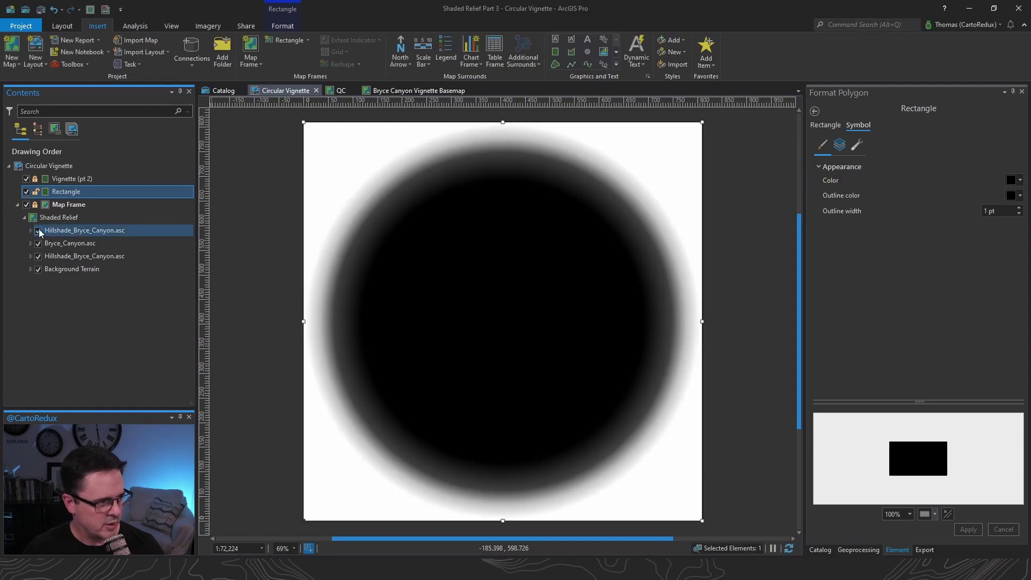
pyautogui.keyDown('ctrl'); pyautogui.click(39, 231); pyautogui.keyUp('ctrl')
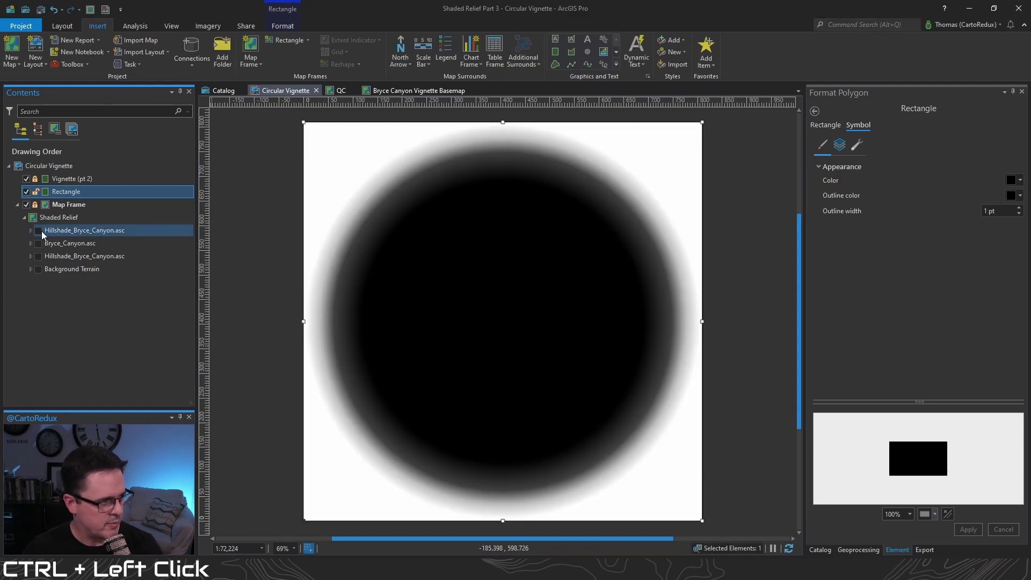
pyautogui.click(761, 381)
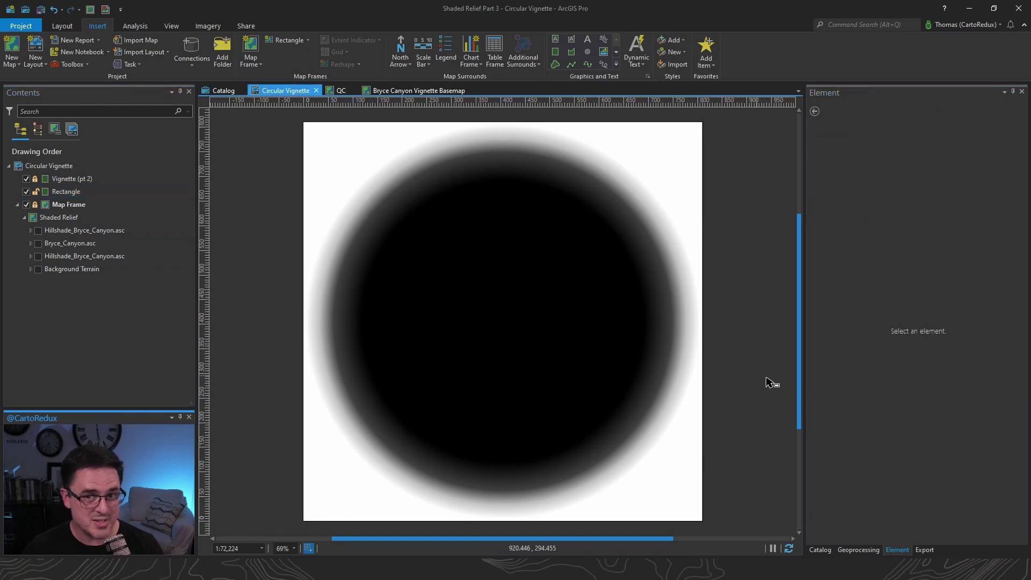
# Step: Export the layout as a 24-bit True Color TIFF with transparent background off
pyautogui.click(931, 550)
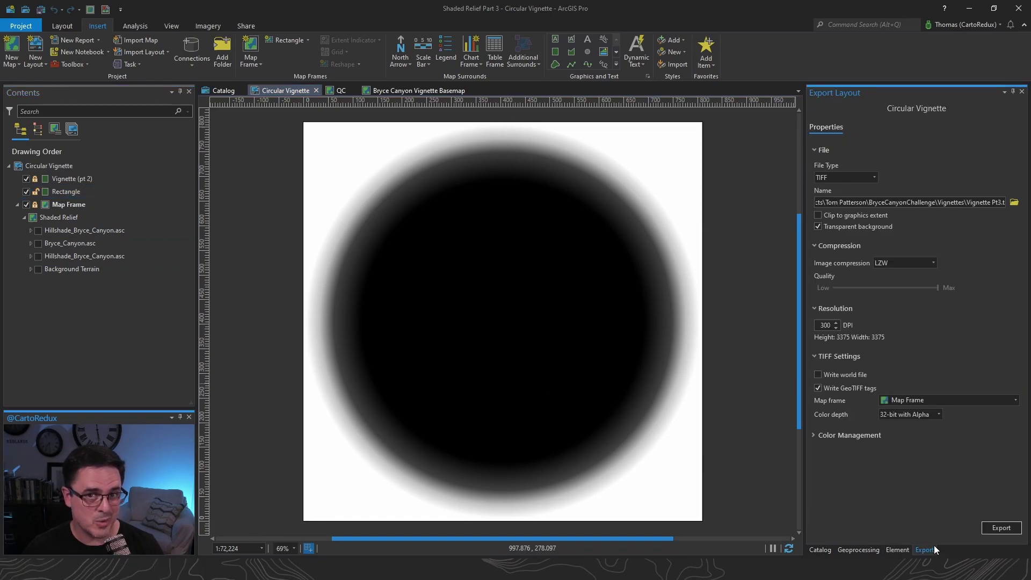
pyautogui.click(855, 226)
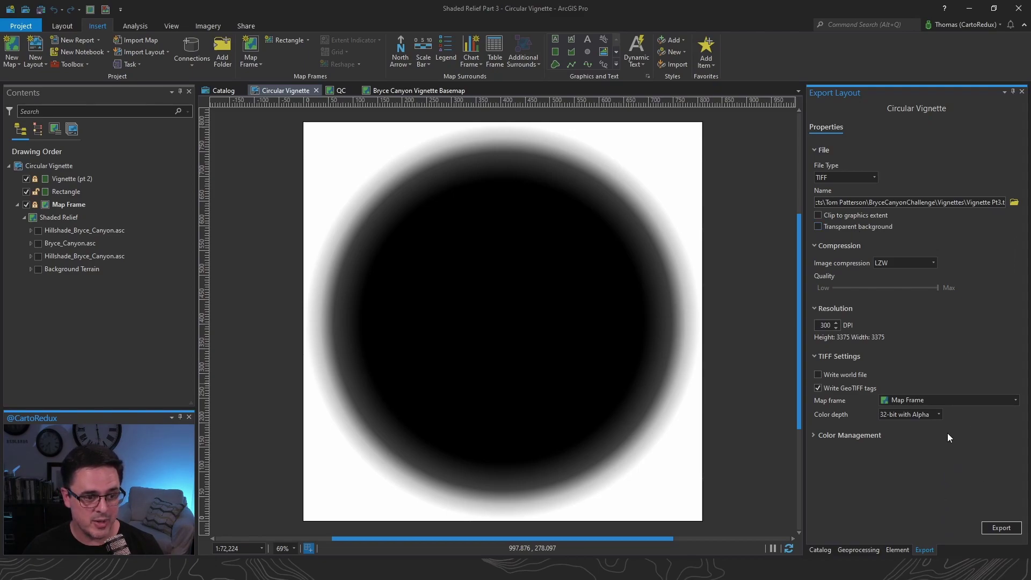
pyautogui.click(940, 413)
pyautogui.click(932, 446)
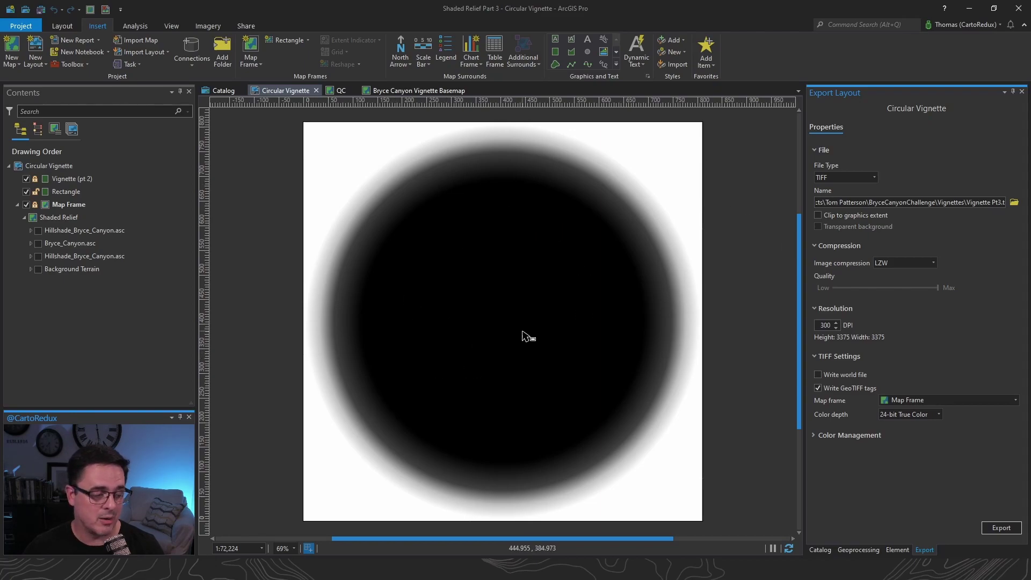
pyautogui.click(1002, 528)
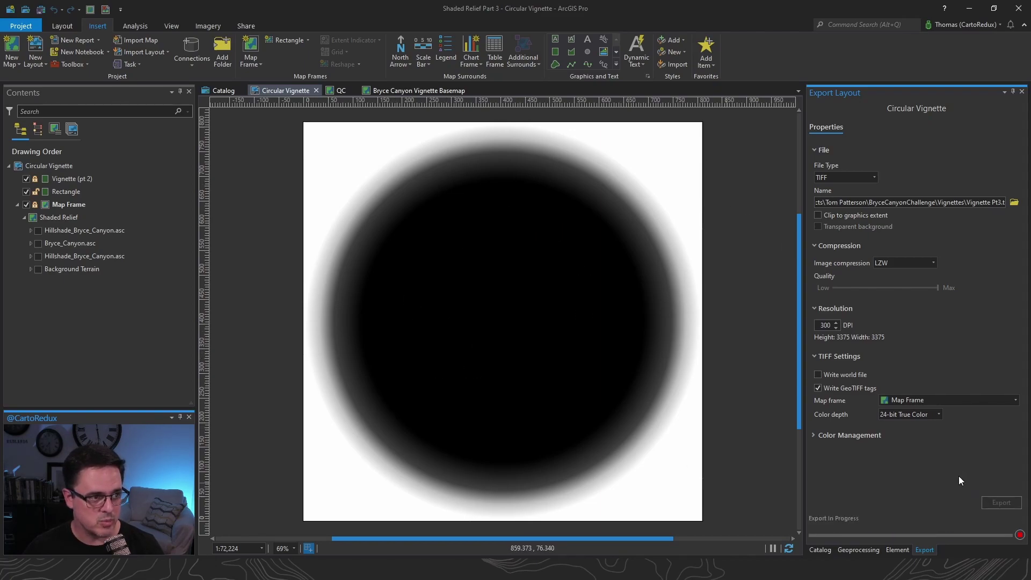
# Step: Add the exported Vignette Pt3.tif from Catalog to the QC map
pyautogui.hotkey('ctrl', 'Tab')
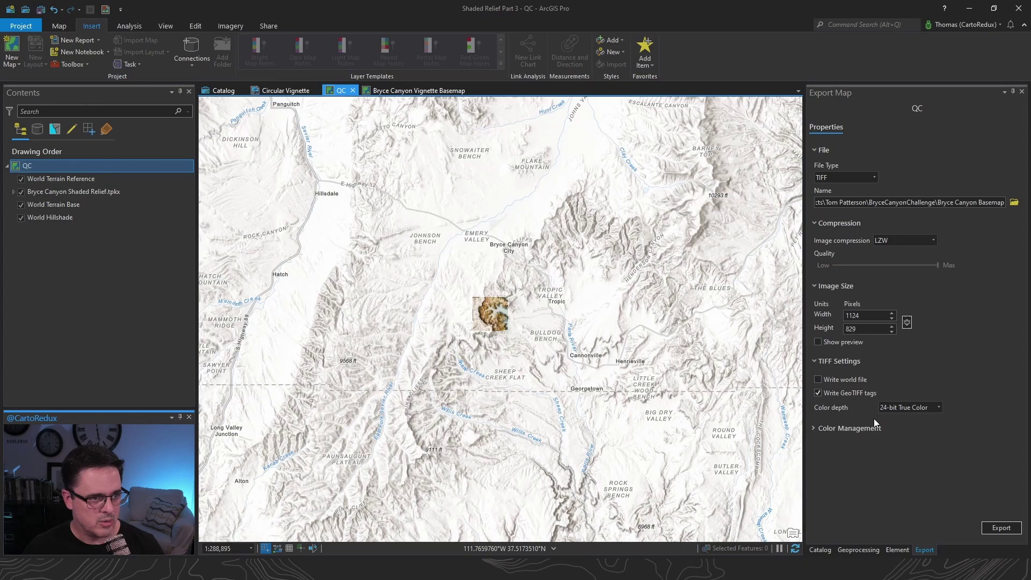
pyautogui.click(818, 550)
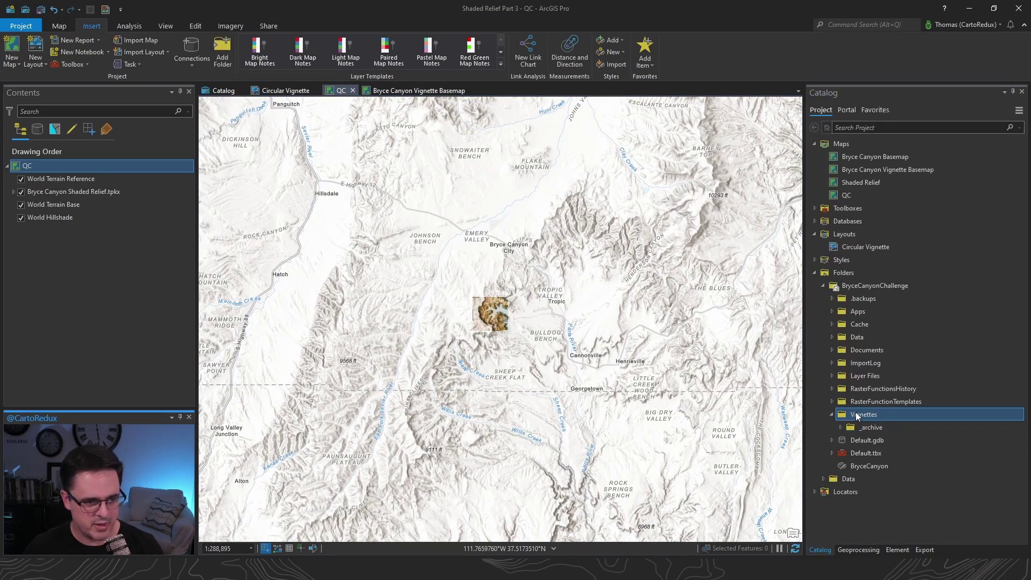
pyautogui.rightClick(879, 440)
pyautogui.click(932, 229)
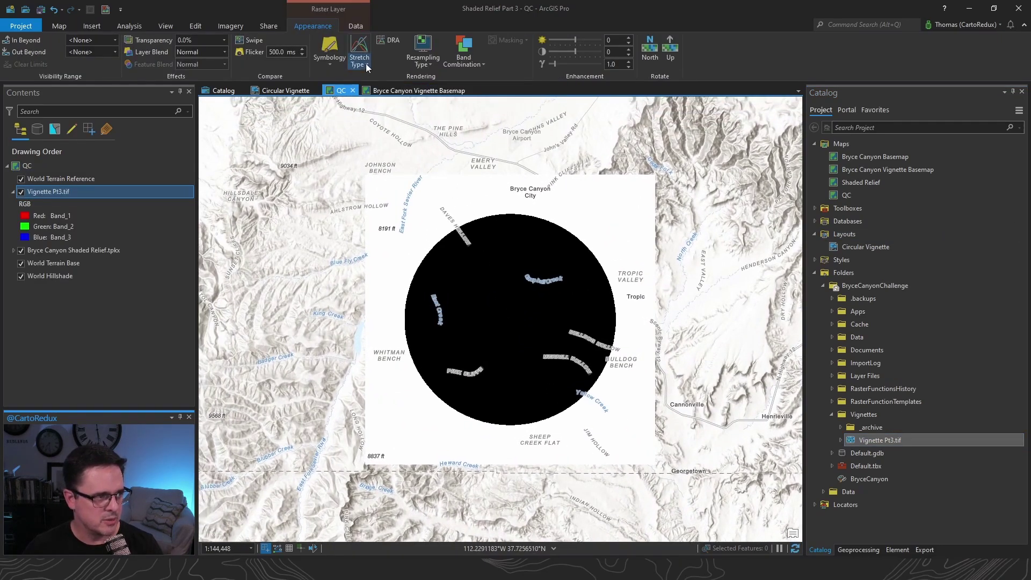
# Step: Set the vignette's stretch, Screen blend it, and move it above World Terrain Reference
pyautogui.click(365, 63)
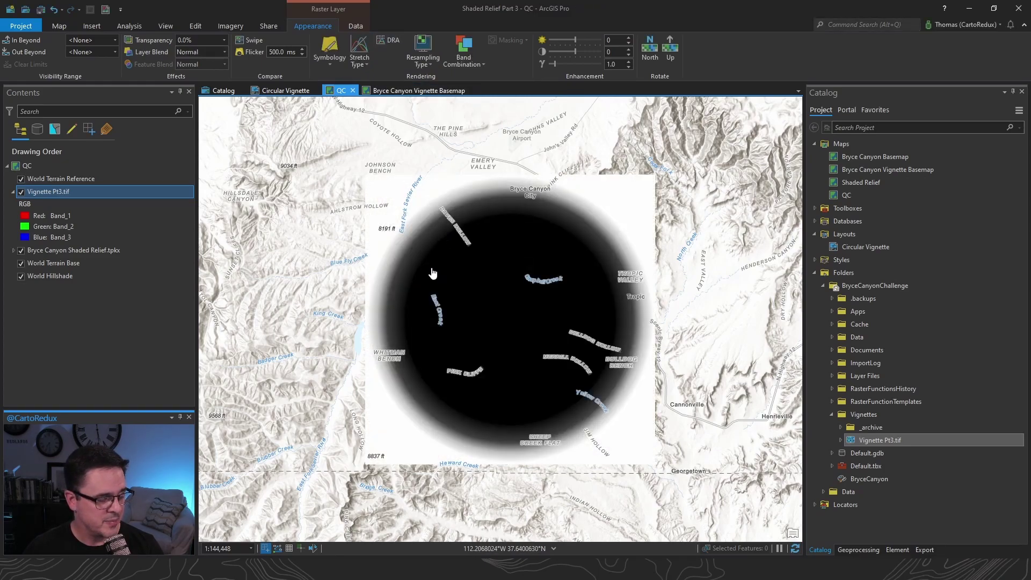
pyautogui.click(224, 51)
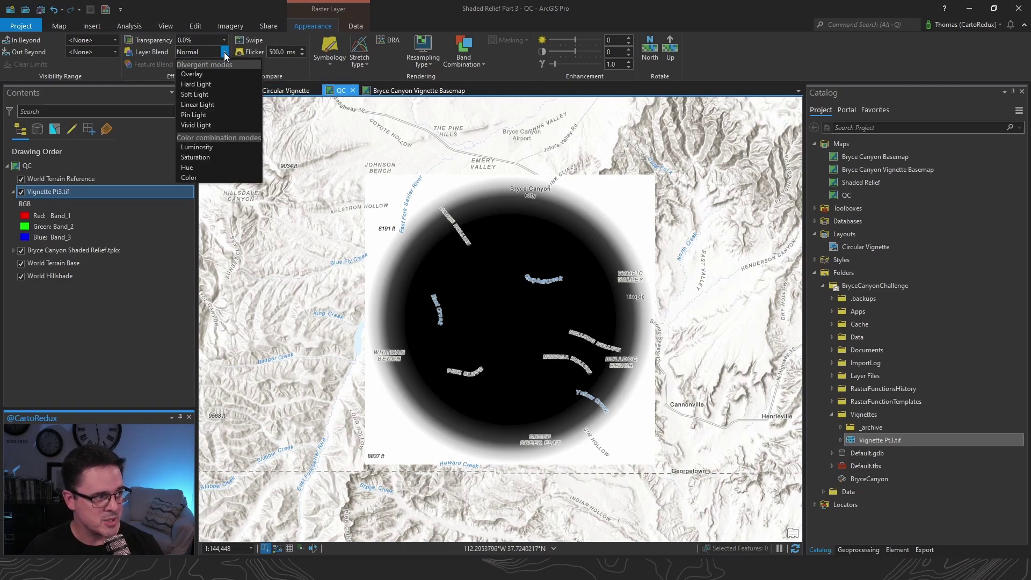
pyautogui.click(215, 99)
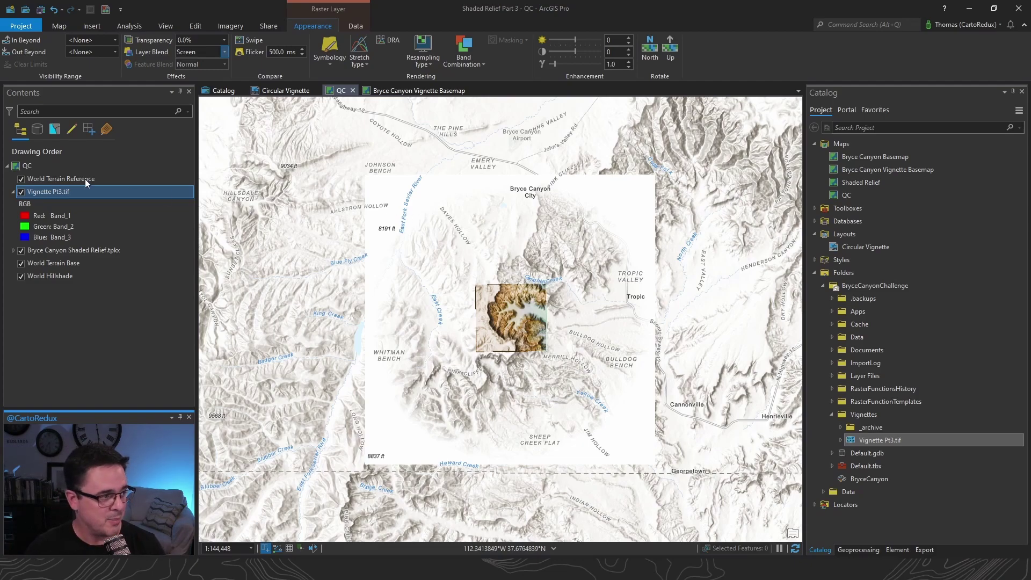
pyautogui.moveTo(81, 191); pyautogui.dragTo(74, 180)
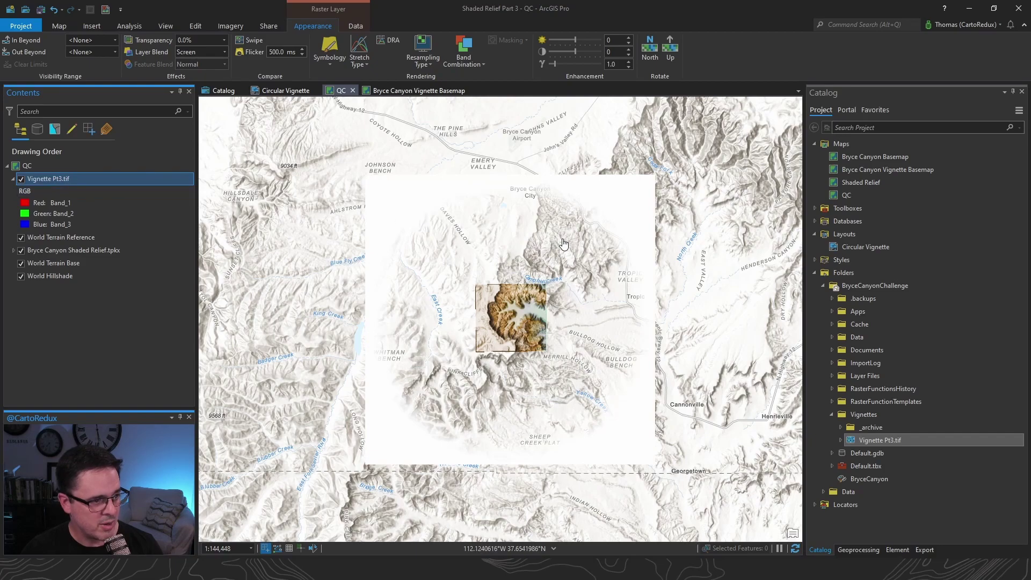
pyautogui.scroll(2, 583, 242)
pyautogui.moveTo(607, 226); pyautogui.dragTo(677, 228)
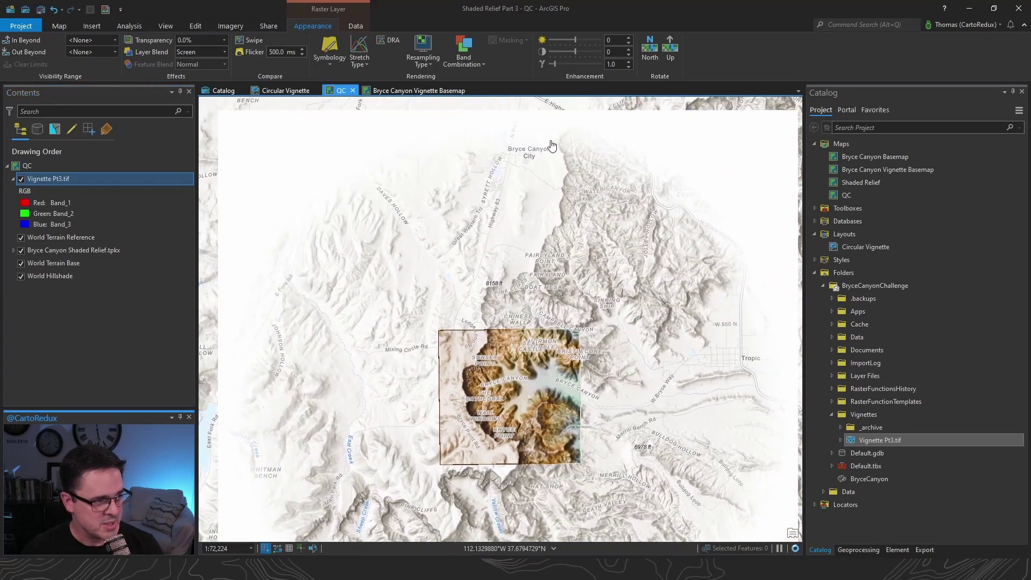
pyautogui.moveTo(307, 421); pyautogui.dragTo(261, 307)
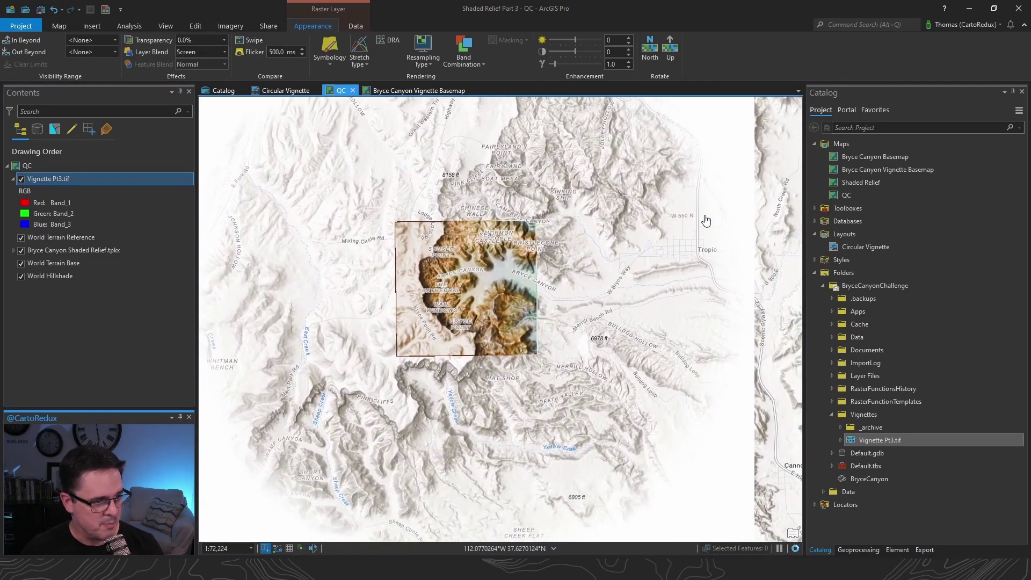
pyautogui.moveTo(694, 189); pyautogui.dragTo(755, 395)
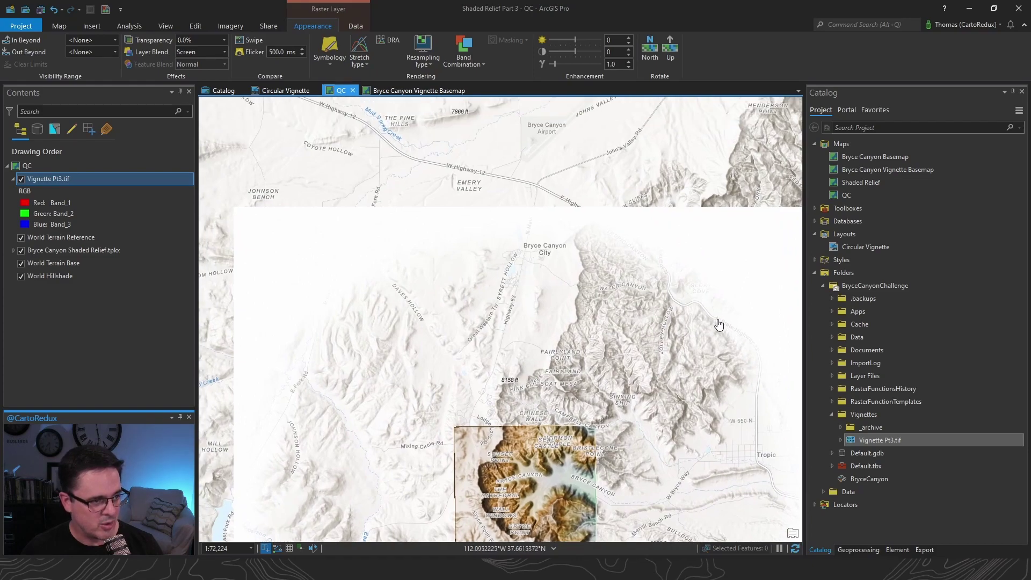
pyautogui.moveTo(663, 332); pyautogui.dragTo(483, 338)
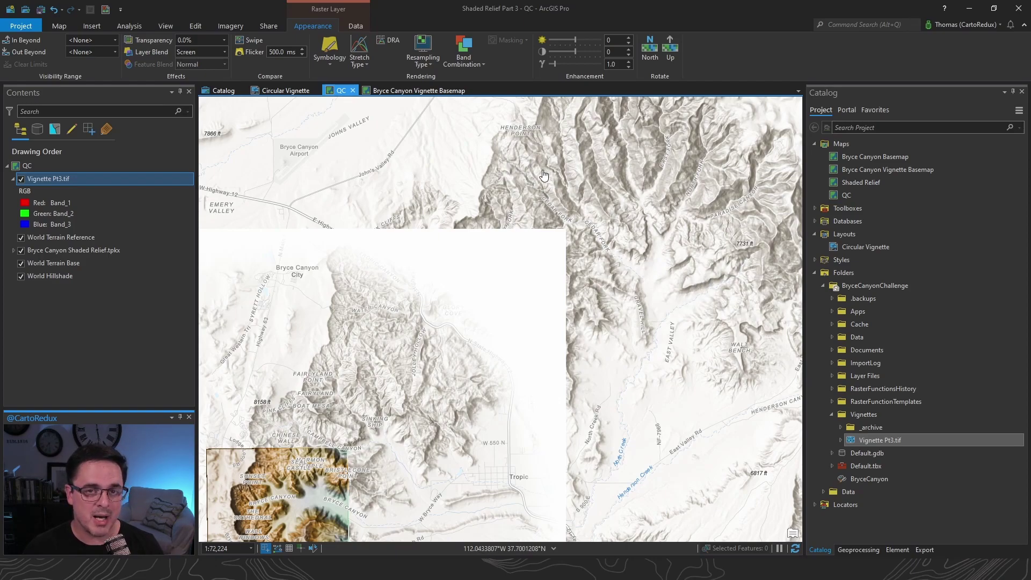
pyautogui.moveTo(493, 386); pyautogui.dragTo(693, 209)
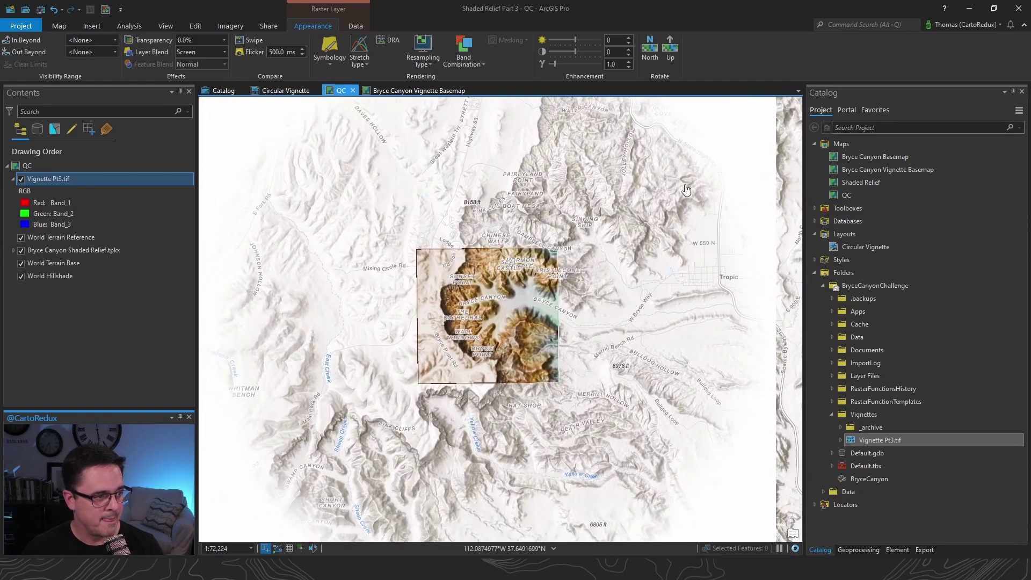
# Step: Add Vignette Pt3.tif to the Bryce Canyon Vignette Basemap map
pyautogui.click(411, 91)
pyautogui.click(413, 90)
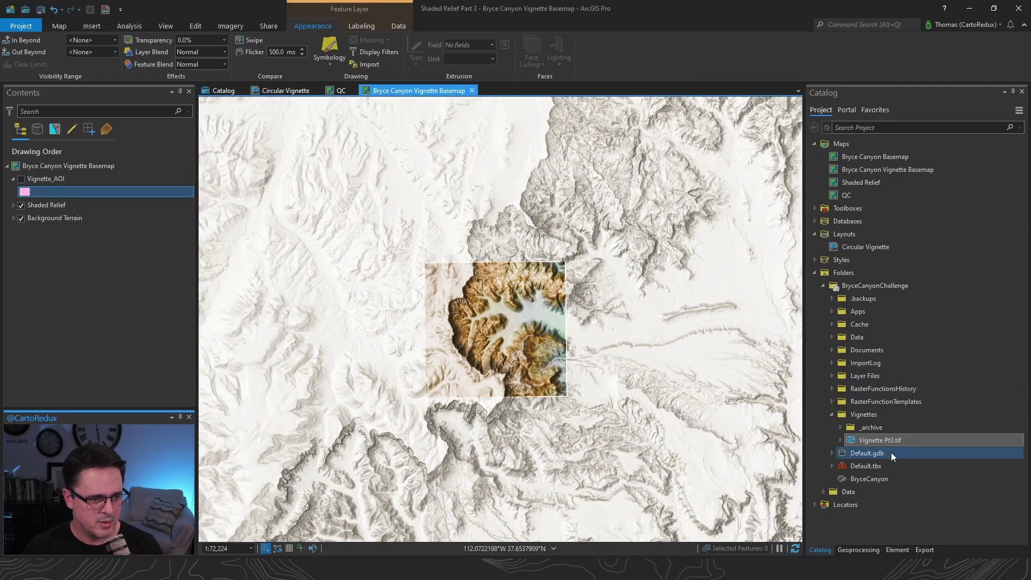
pyautogui.click(872, 440)
pyautogui.rightClick(871, 439)
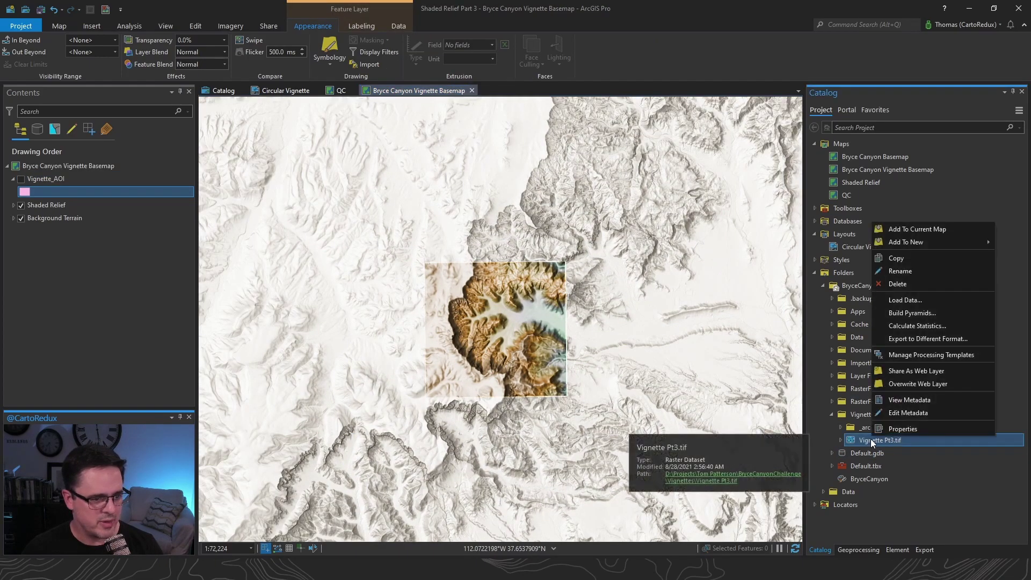
pyautogui.click(897, 225)
# Step: Move the vignette above Vignette_AOI, use no stretch, Screen blend, and zoom to 1:72,224
pyautogui.moveTo(89, 213); pyautogui.dragTo(81, 173)
pyautogui.click(359, 60)
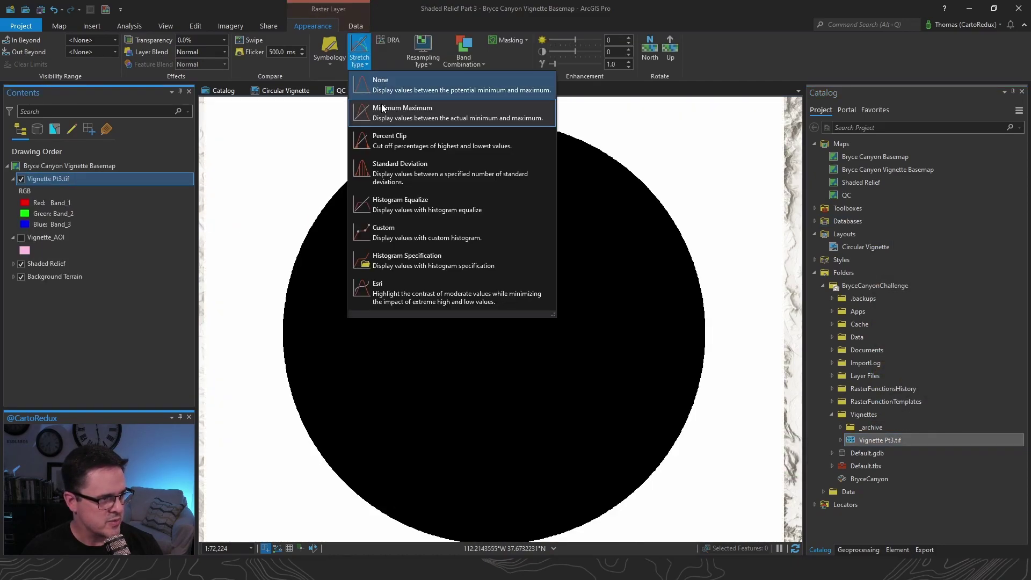
pyautogui.click(385, 86)
pyautogui.click(224, 52)
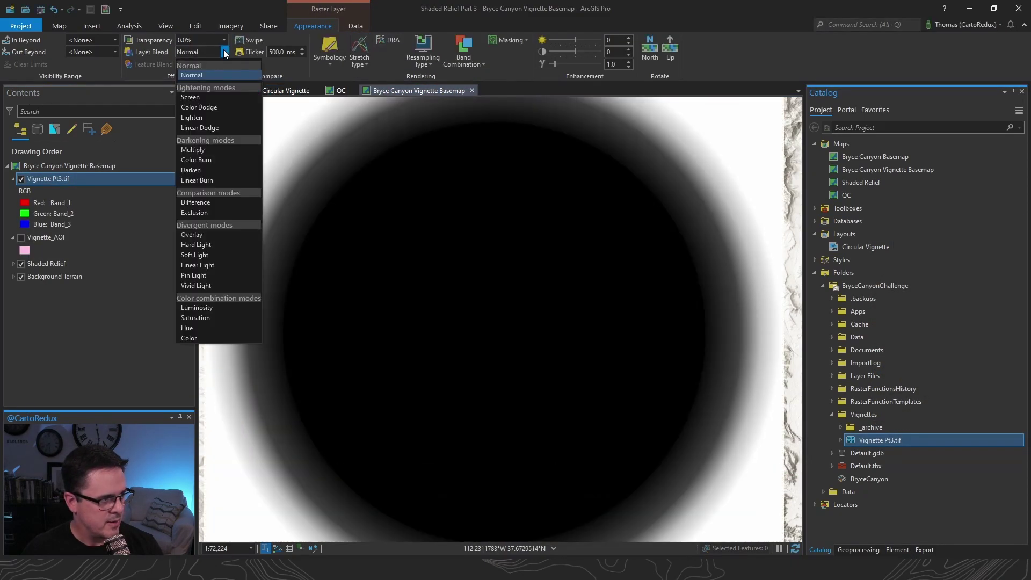
pyautogui.click(213, 97)
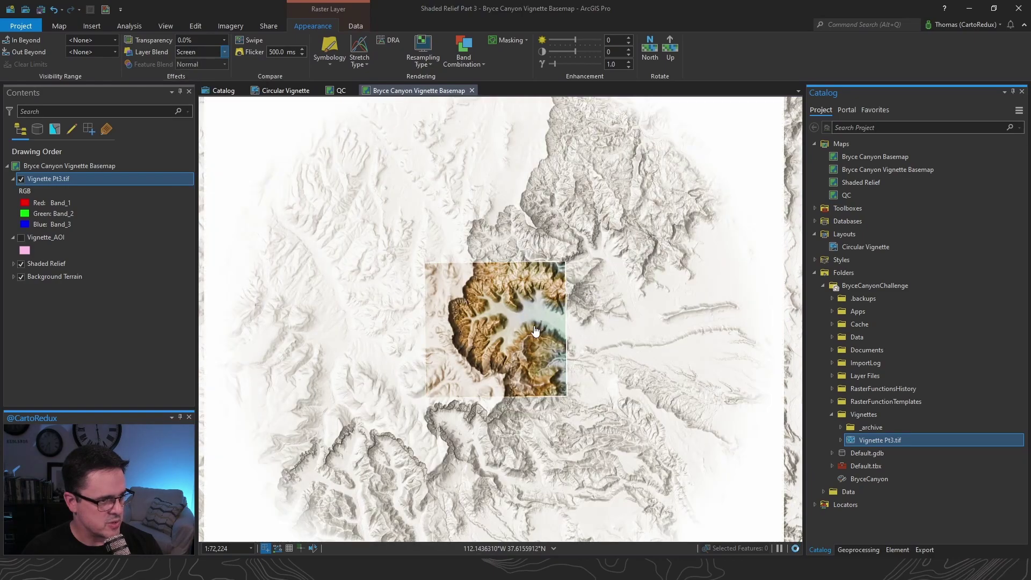
pyautogui.scroll(-2, 537, 328)
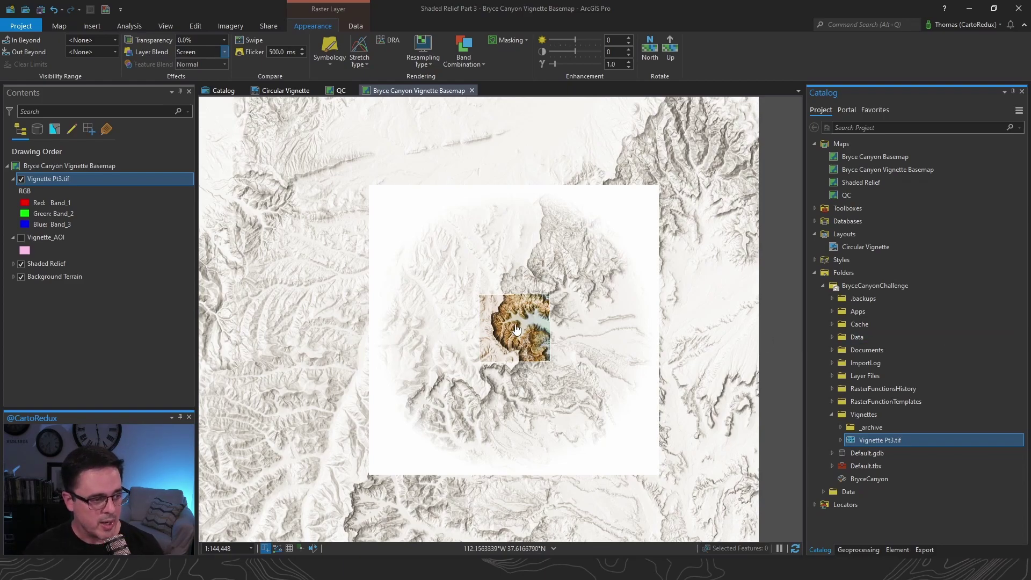
pyautogui.scroll(2, 522, 327)
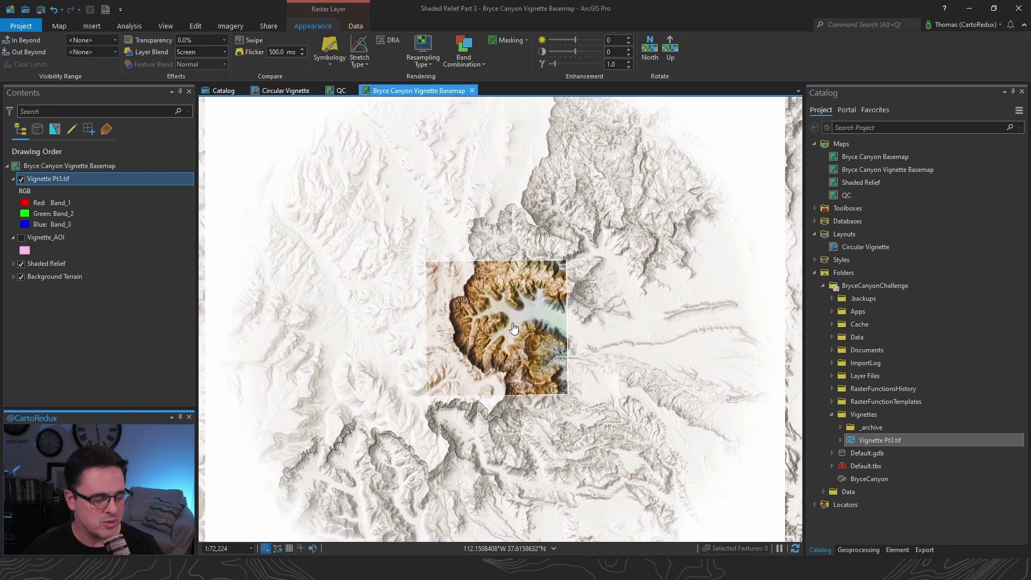
pyautogui.click(250, 548)
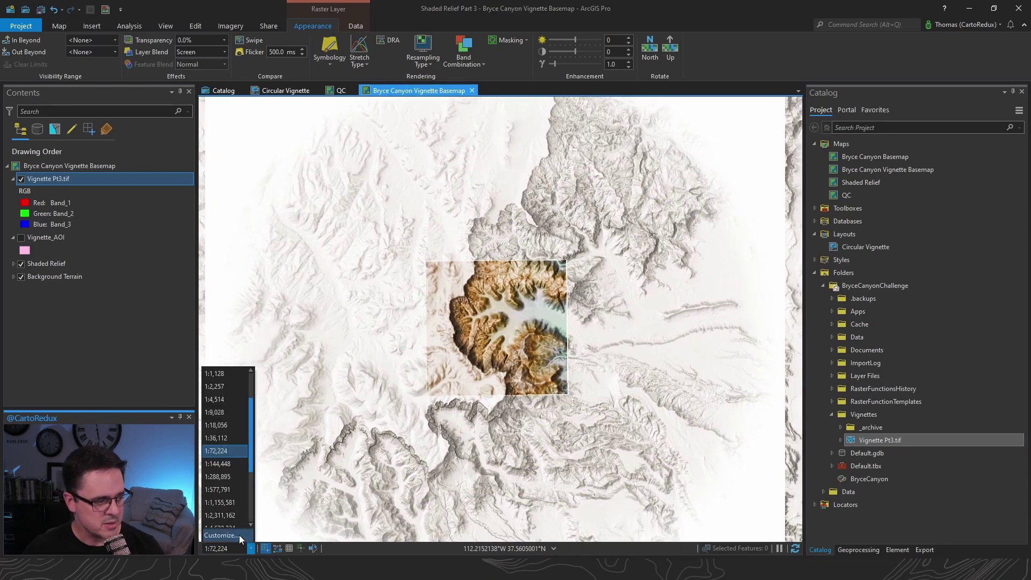
pyautogui.press('Escape')
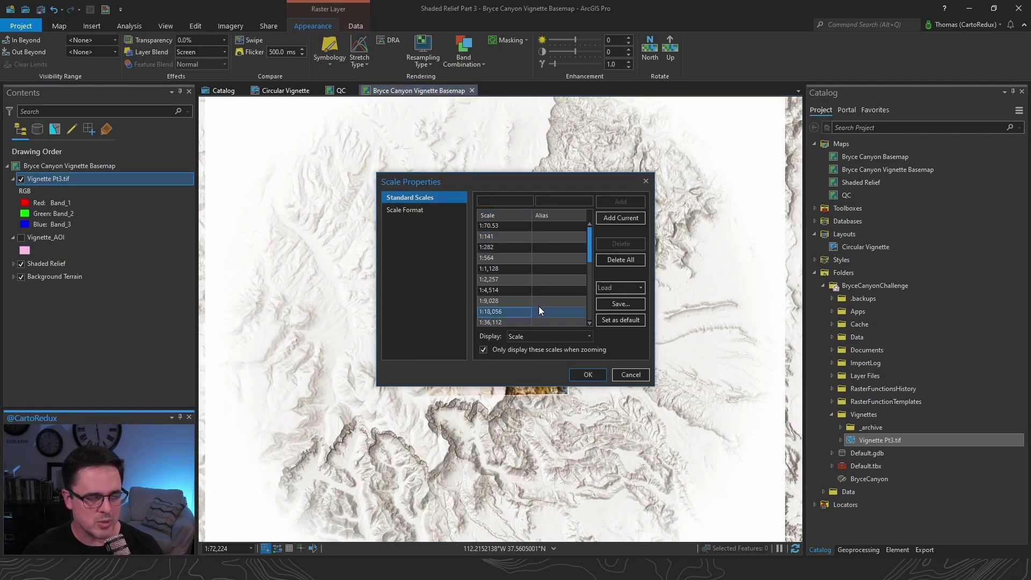
pyautogui.click(554, 280)
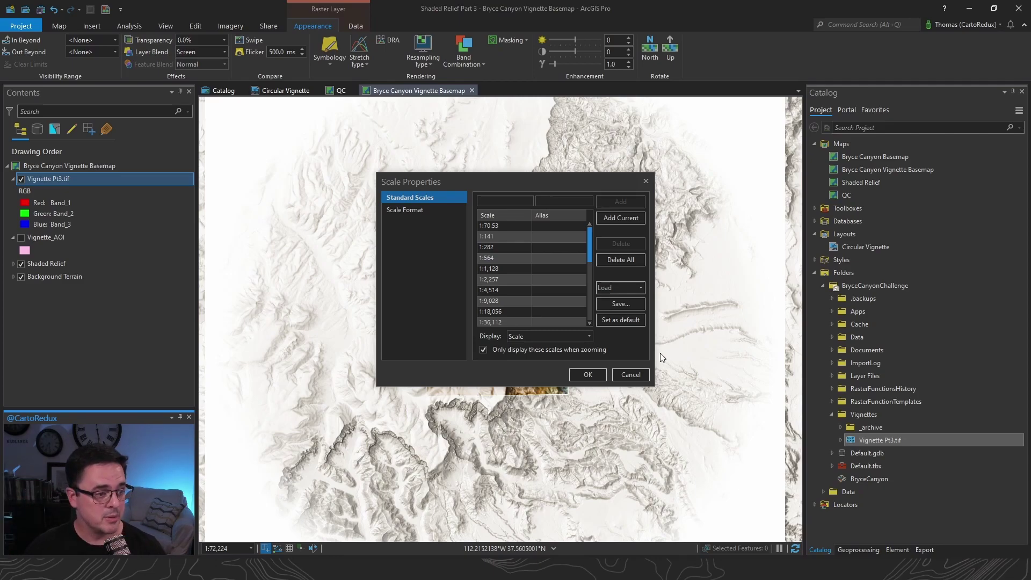
pyautogui.click(588, 374)
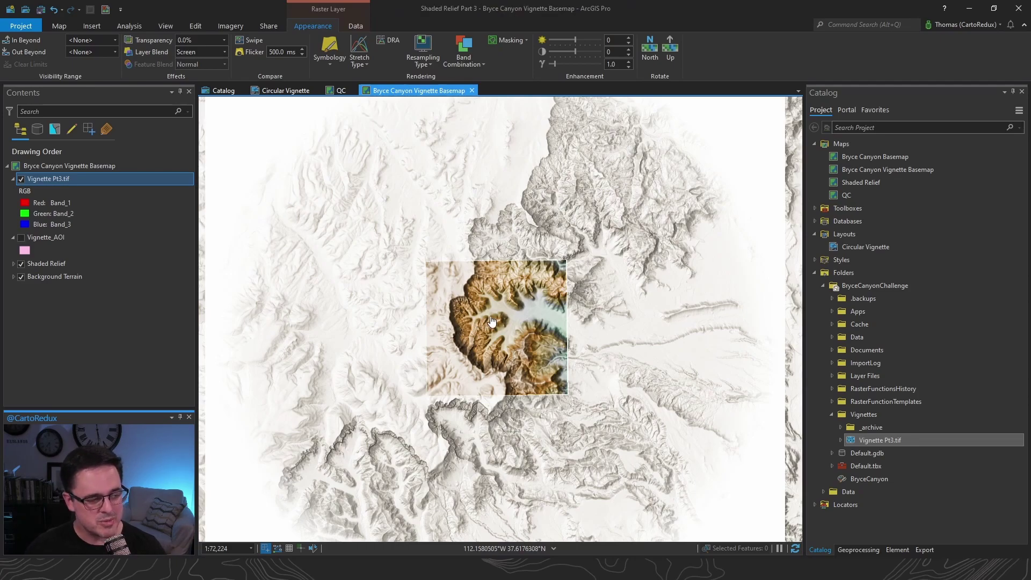
# Step: Zoom out, turn on Vignette_AOI, and change its fill to white
pyautogui.scroll(-4, 492, 321)
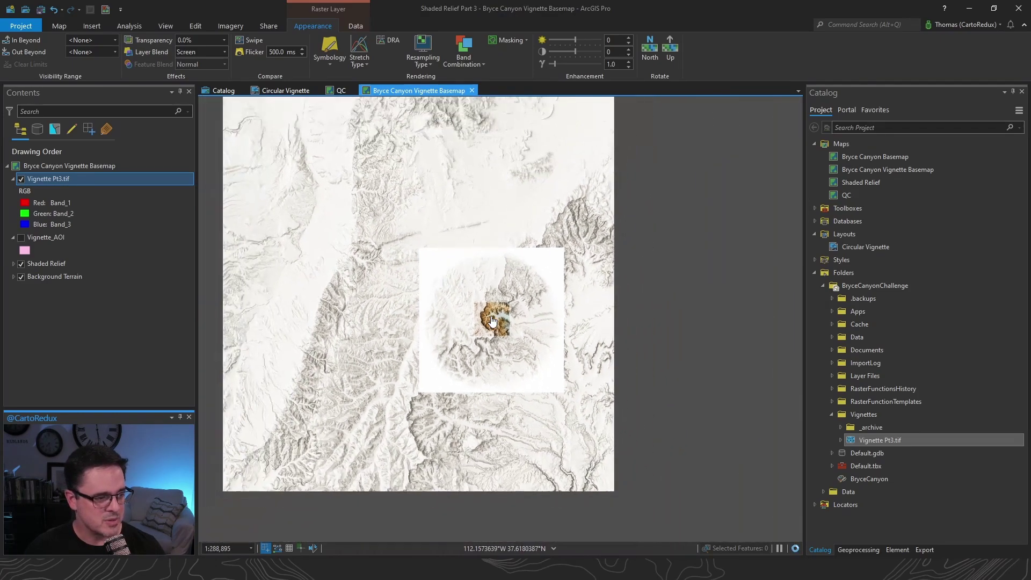
pyautogui.scroll(-4, 492, 321)
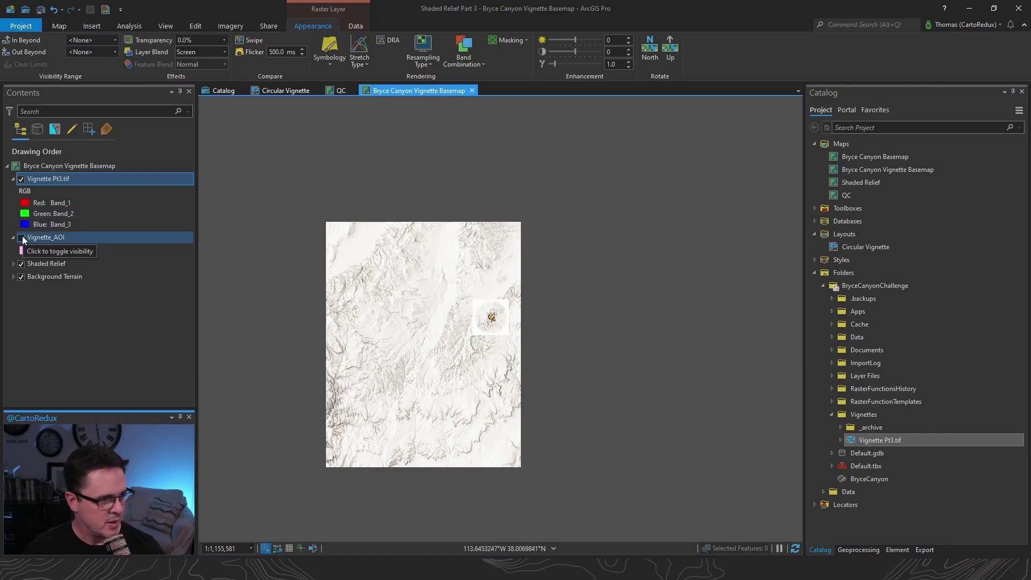
pyautogui.click(22, 238)
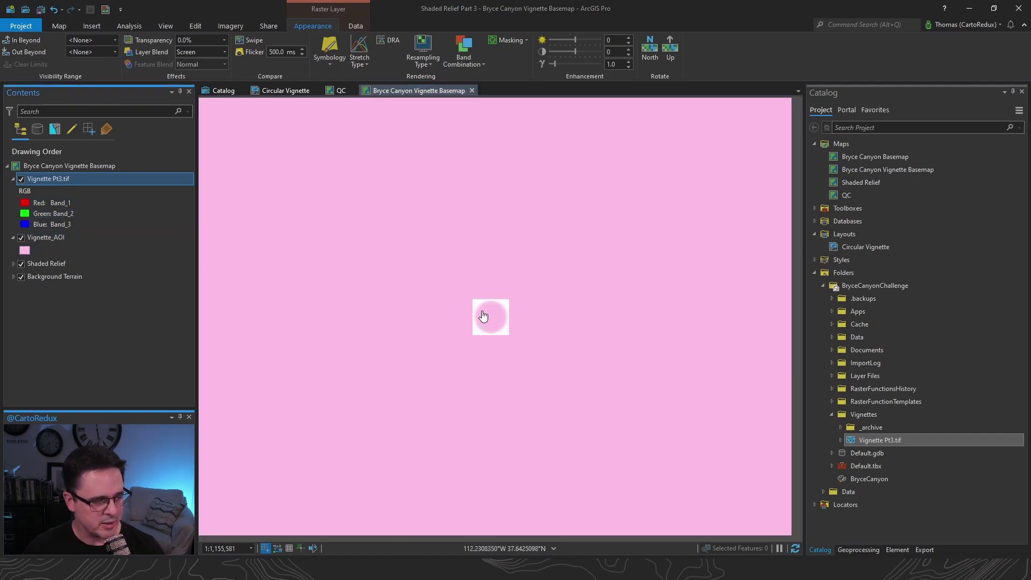
pyautogui.click(28, 252)
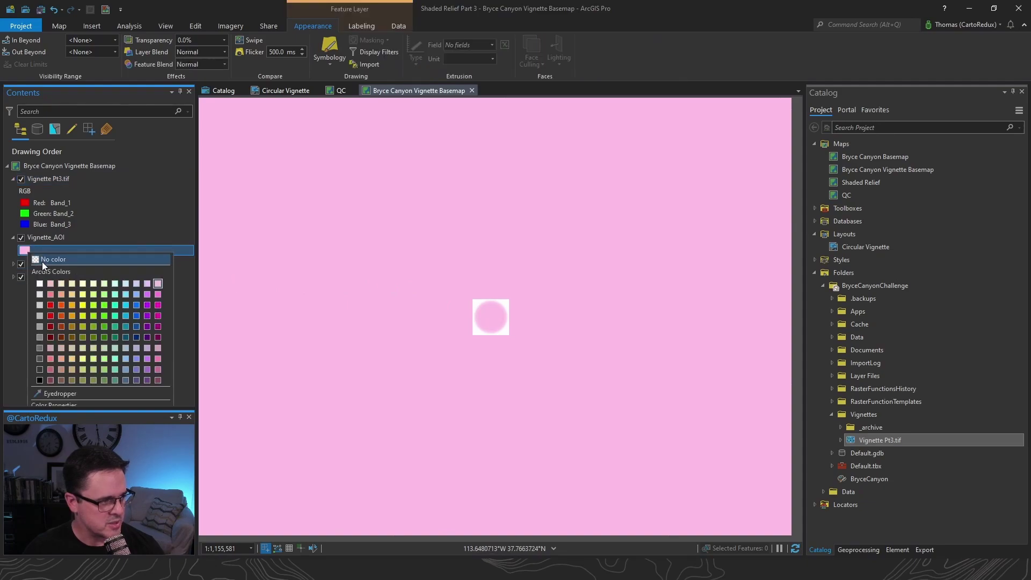
pyautogui.click(40, 283)
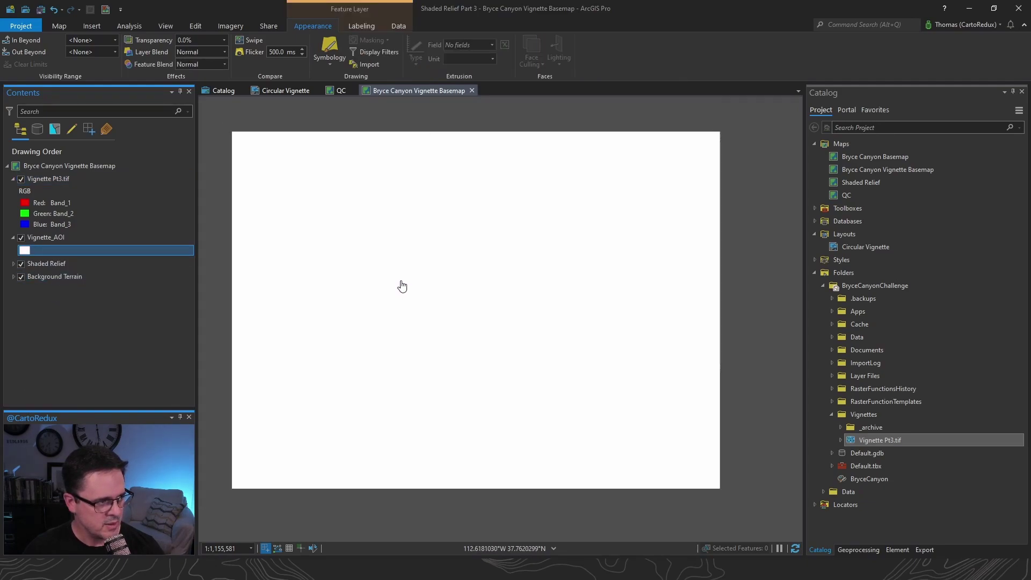
# Step: Set Vignette Pt3.tif blend back to Normal and hide Shaded Relief and Background Terrain
pyautogui.scroll(-2, 402, 286)
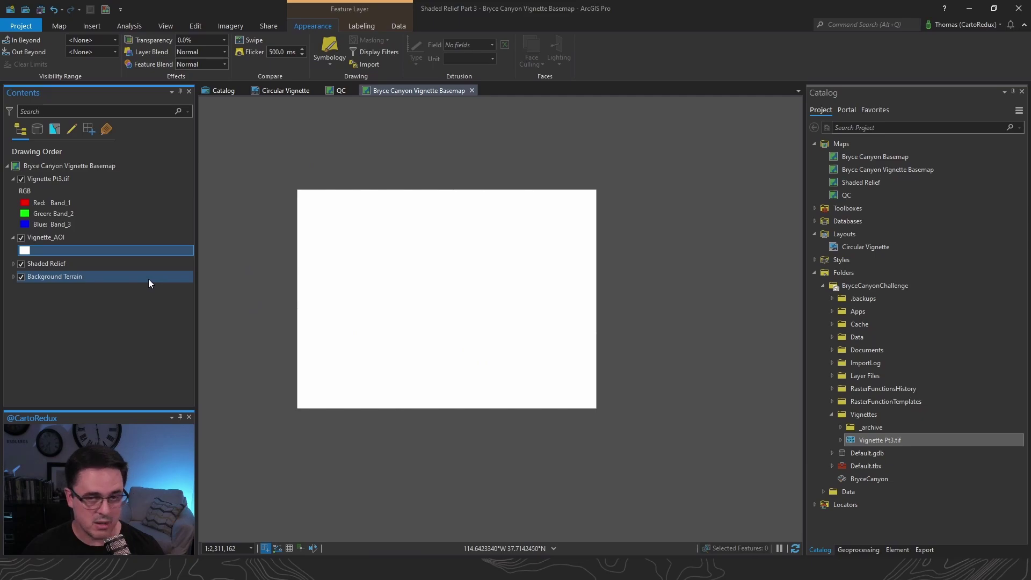
pyautogui.click(44, 174)
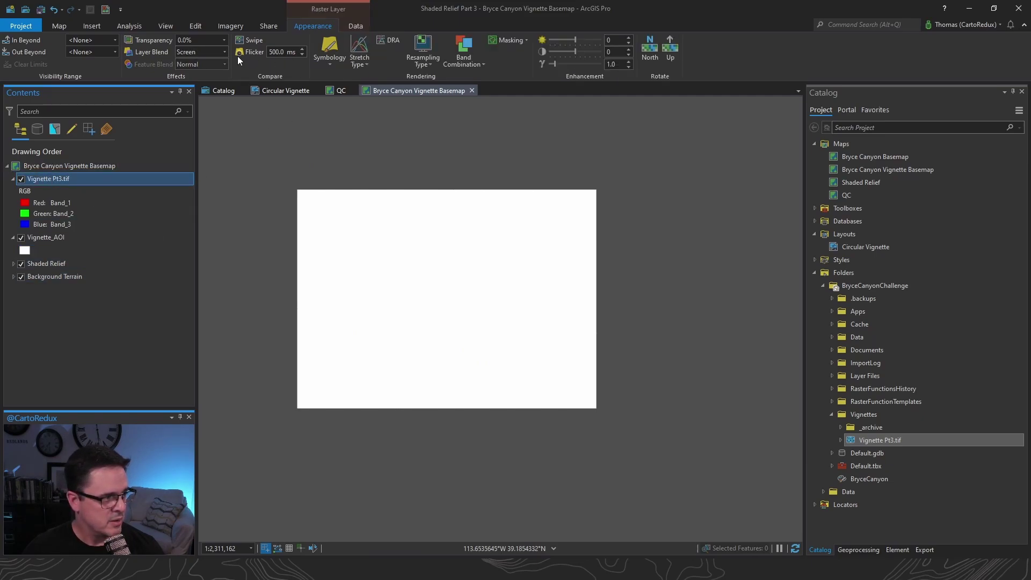
pyautogui.click(225, 50)
pyautogui.click(209, 75)
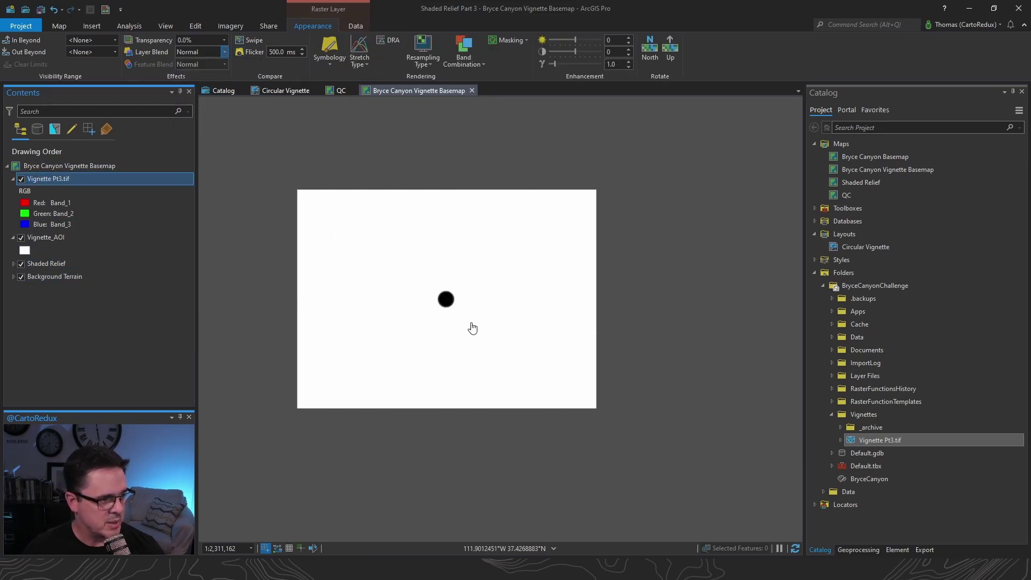
pyautogui.moveTo(448, 300); pyautogui.dragTo(504, 325)
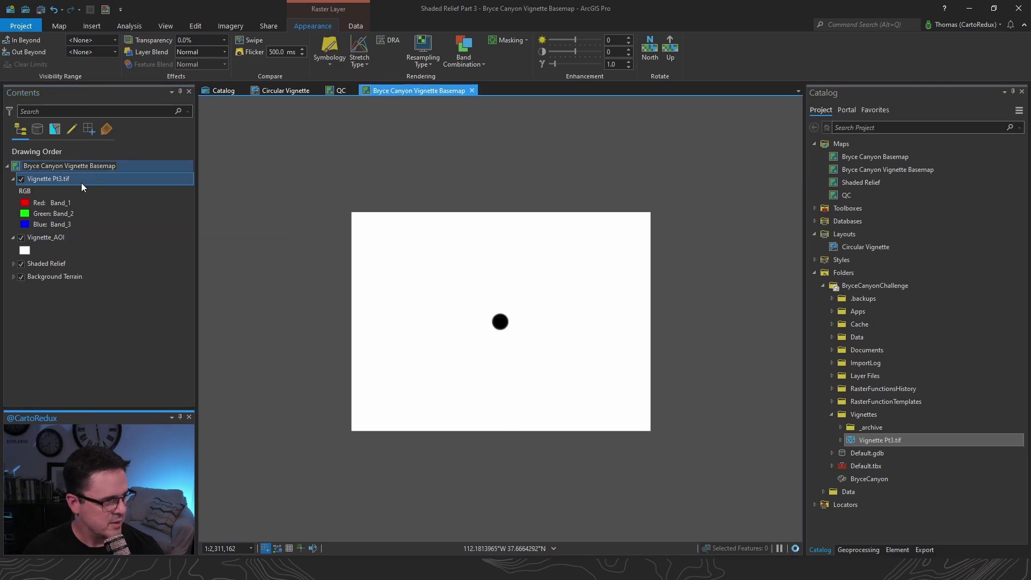
pyautogui.click(21, 263)
pyautogui.click(21, 277)
# Step: Set the basemap map's background colour to No Color in Map Properties
pyautogui.doubleClick(125, 164)
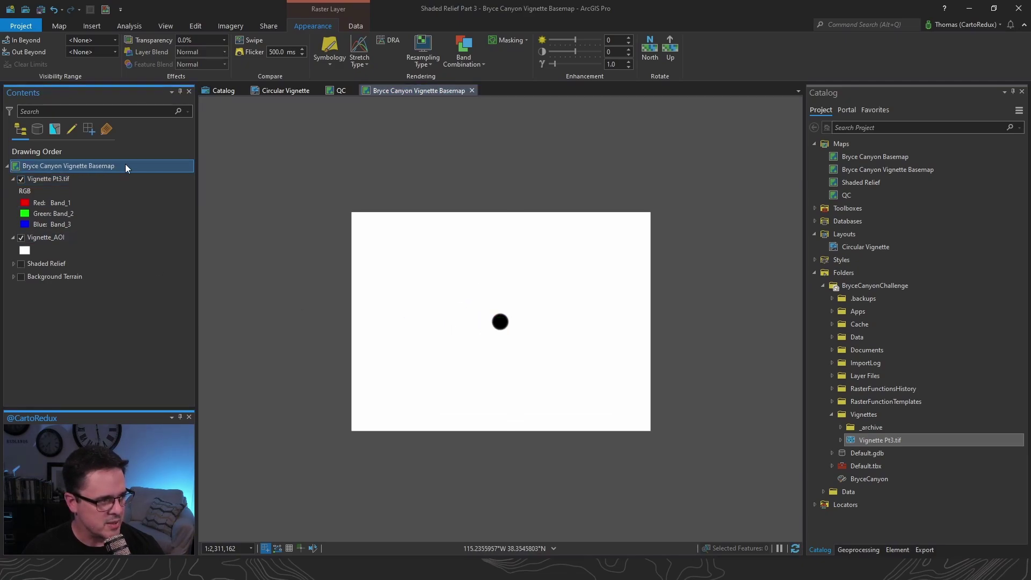
pyautogui.click(495, 295)
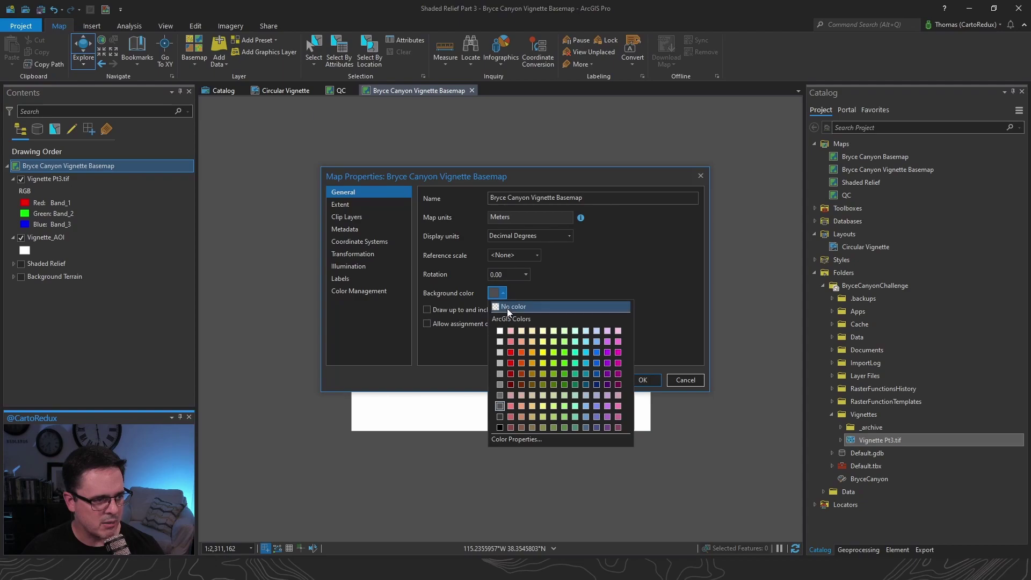
pyautogui.click(507, 306)
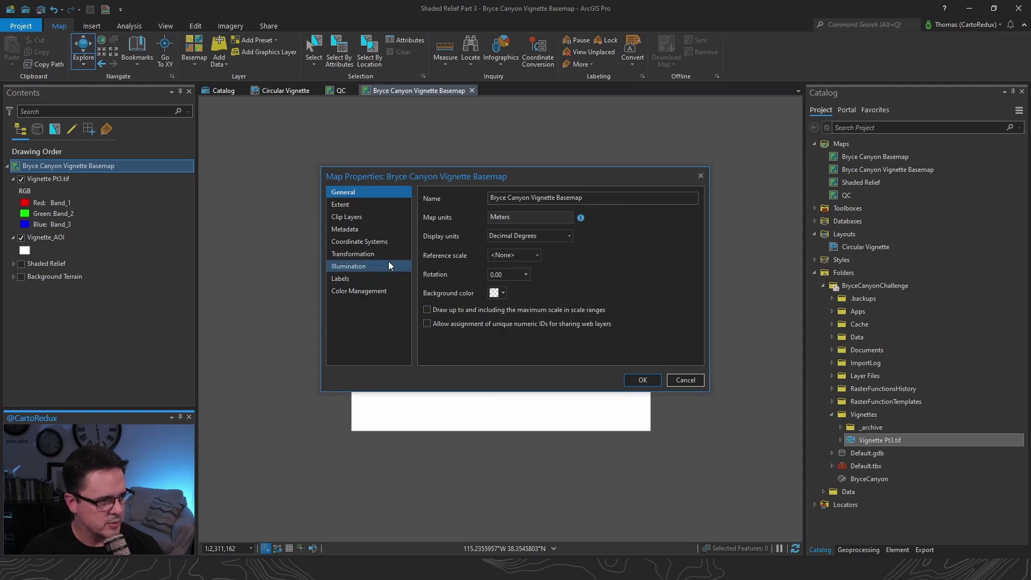
pyautogui.click(381, 241)
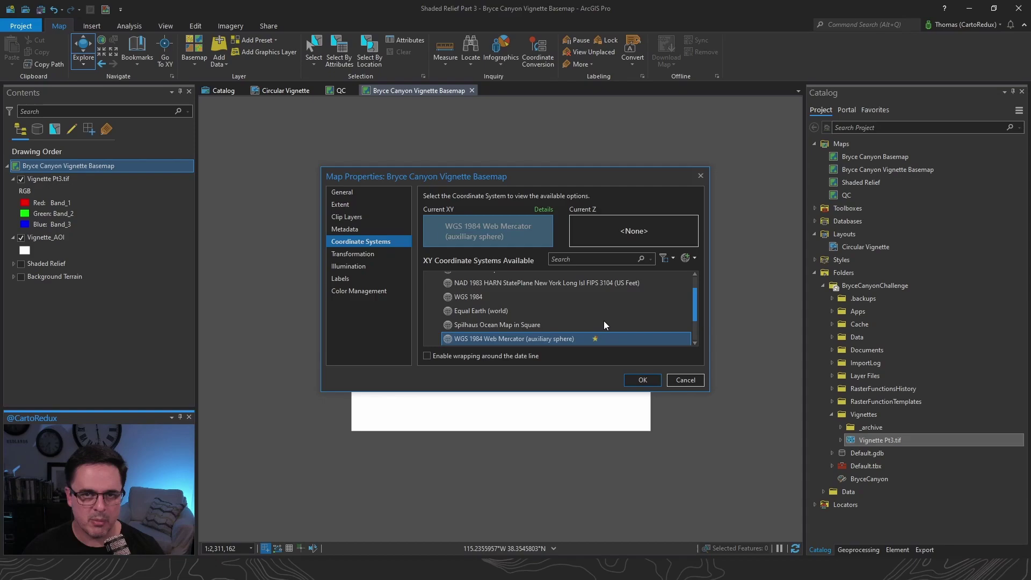
# Step: Apply the map properties and check Manage Tile Cache's ARTS_3857_WM_JPEG75.xml tiling scheme path
pyautogui.click(642, 380)
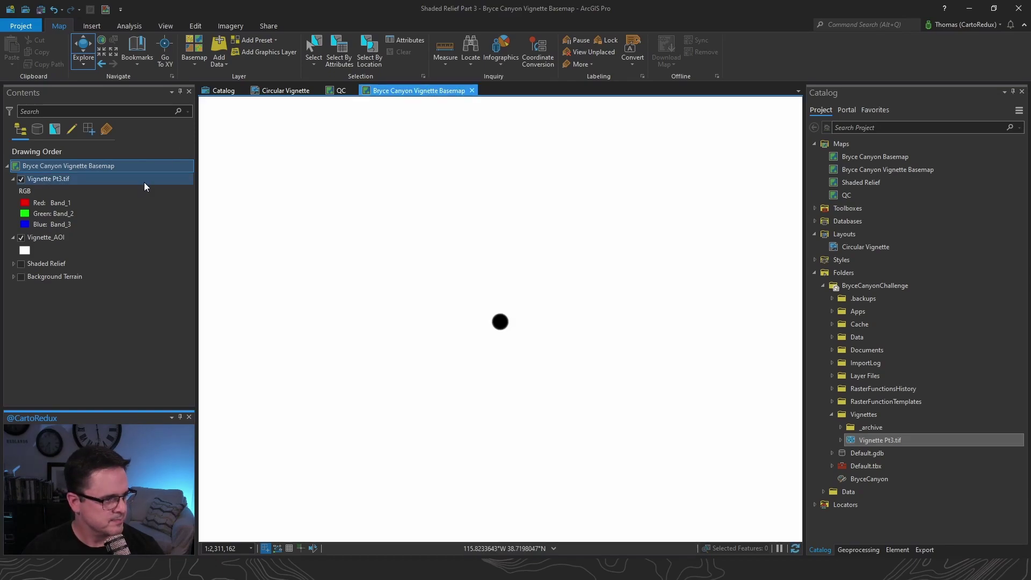
pyautogui.click(864, 548)
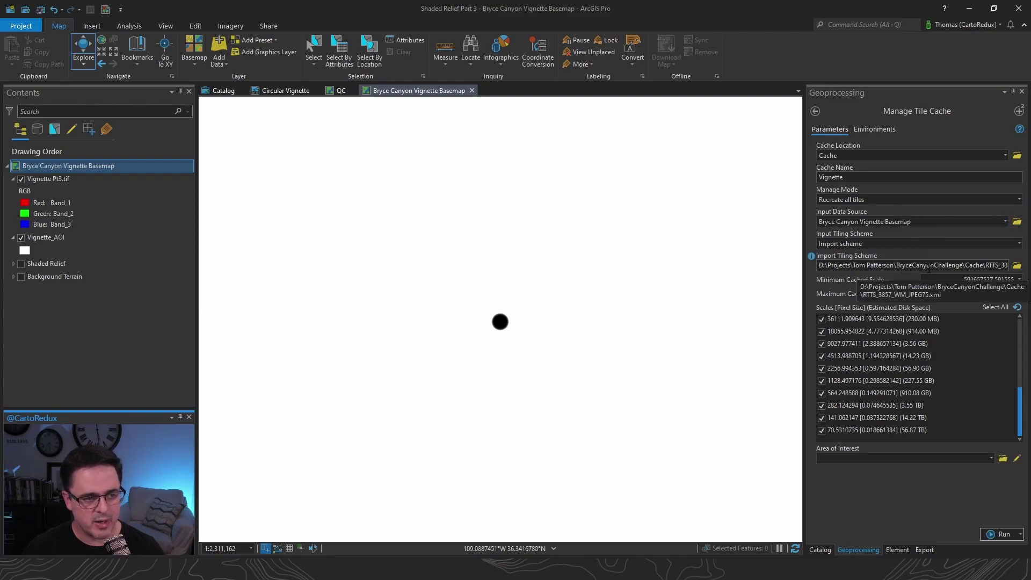
pyautogui.moveTo(930, 265); pyautogui.dragTo(1008, 266)
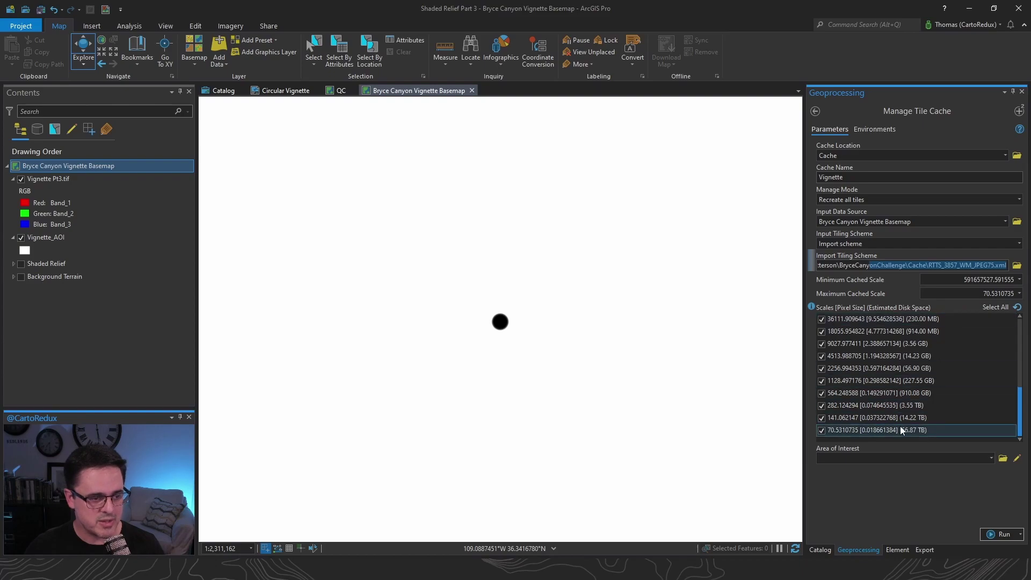
# Step: Zoom to the vignette's native resolution to check its scale, then return to the previous extent
pyautogui.rightClick(48, 182)
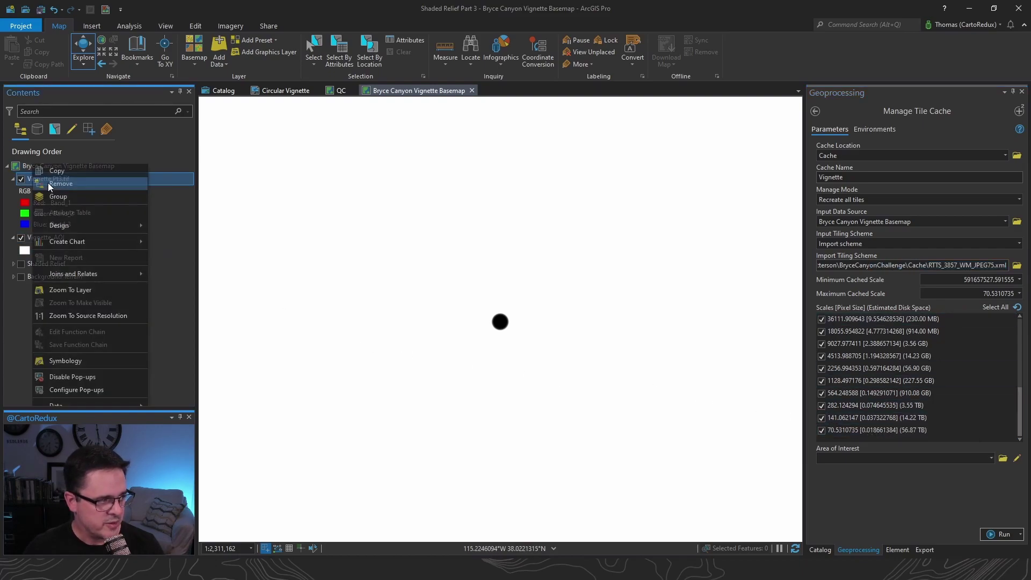
pyautogui.press('Escape')
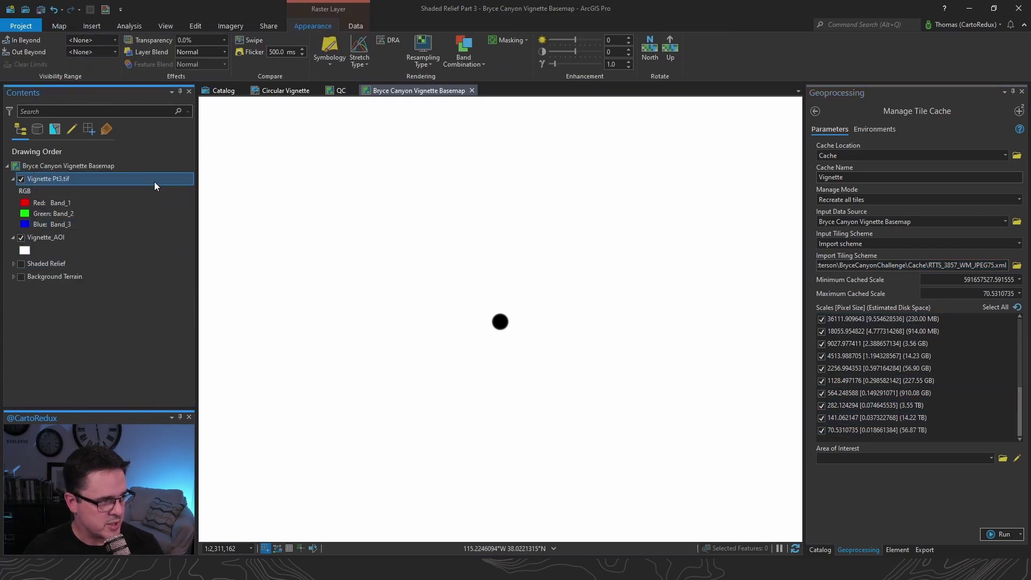
pyautogui.rightClick(153, 178)
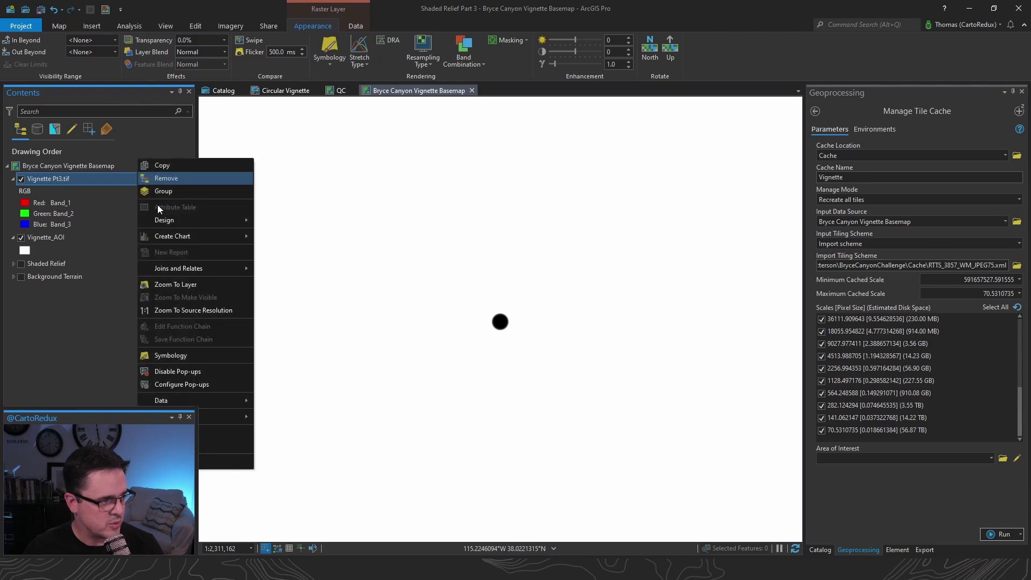
pyautogui.click(173, 310)
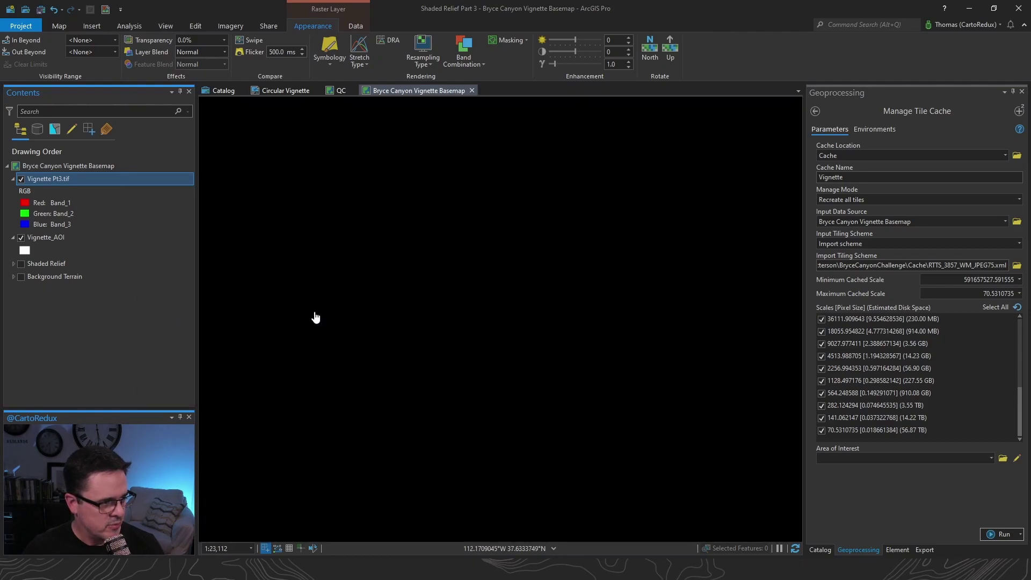
pyautogui.click(251, 549)
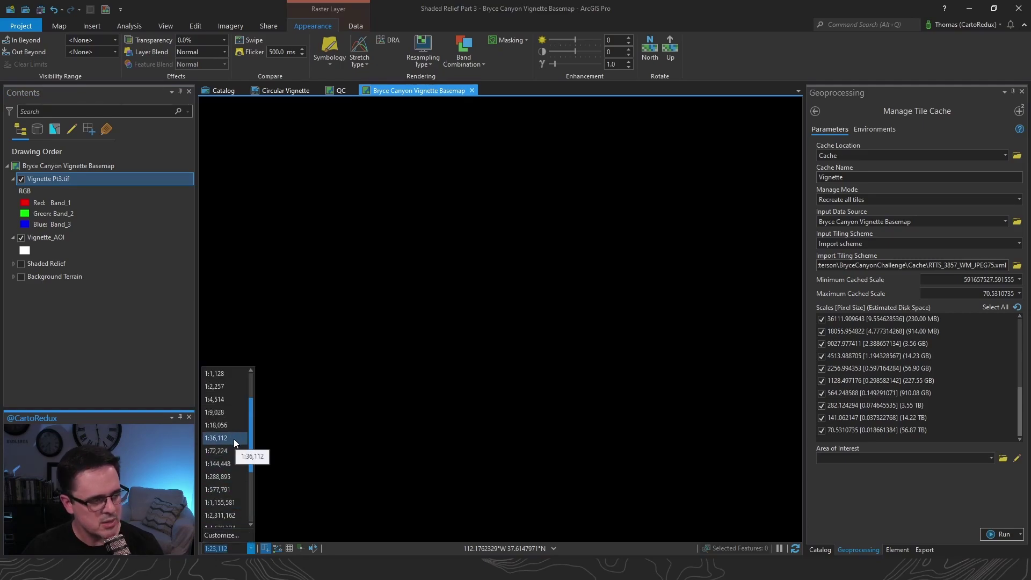
pyautogui.click(77, 26)
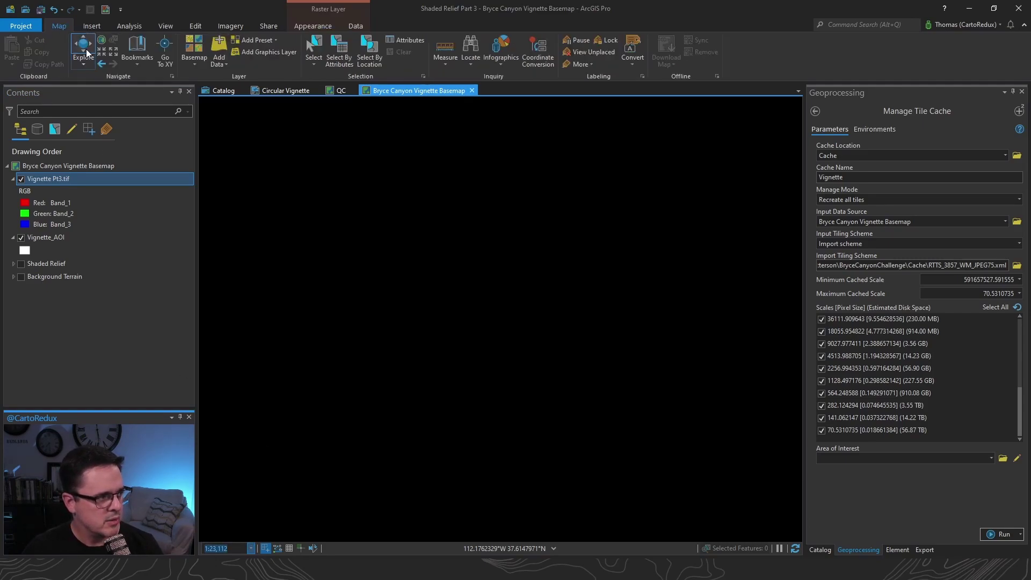
pyautogui.click(102, 64)
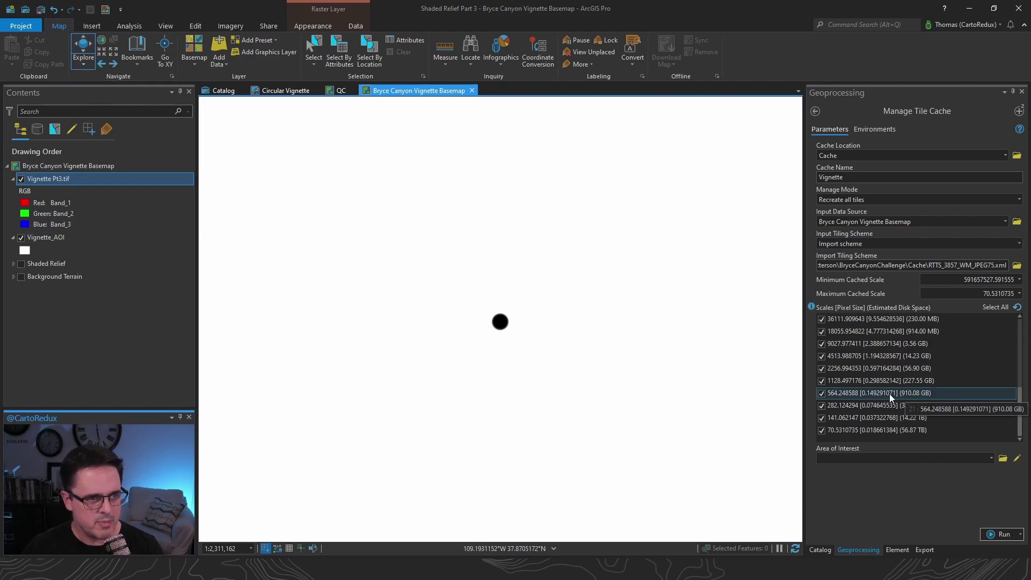
# Step: Exclude cache scales finer than 36111.909643 and set Vignette_AOI as the area of interest
pyautogui.click(878, 428)
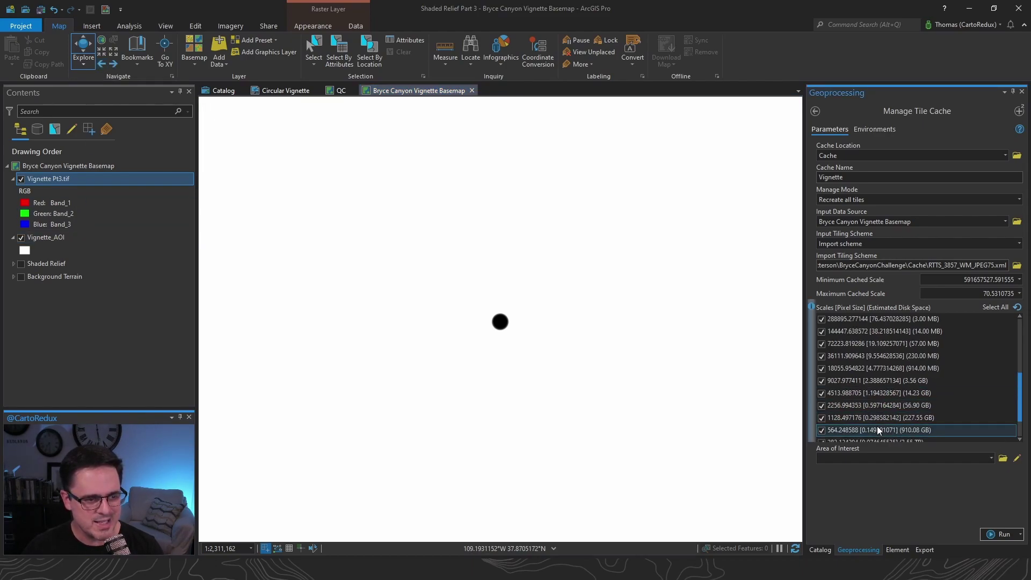
pyautogui.scroll(2, 877, 426)
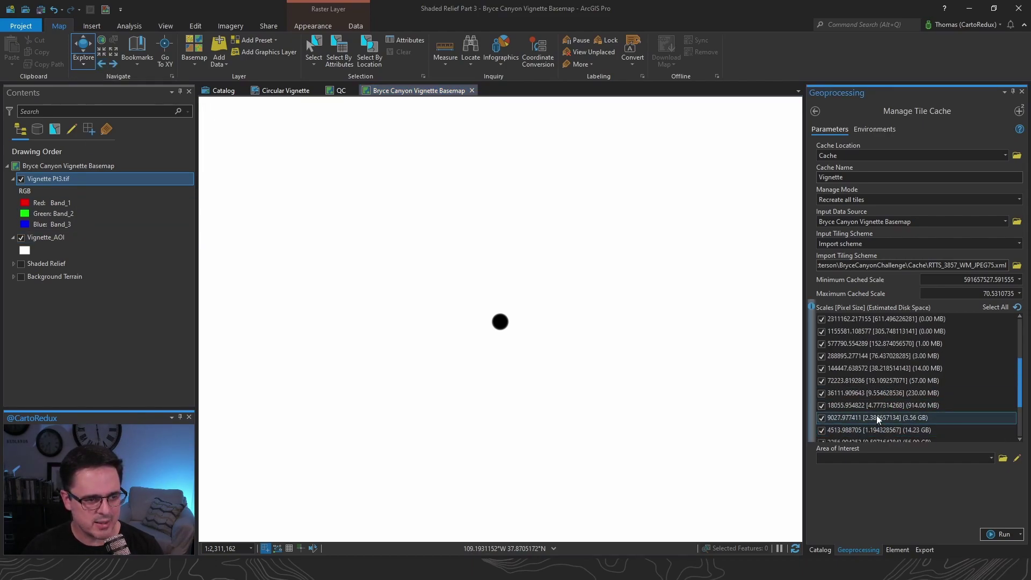
pyautogui.keyDown('ctrl'); pyautogui.click(843, 406); pyautogui.keyUp('ctrl')
pyautogui.keyDown('ctrl'); pyautogui.click(896, 393); pyautogui.keyUp('ctrl')
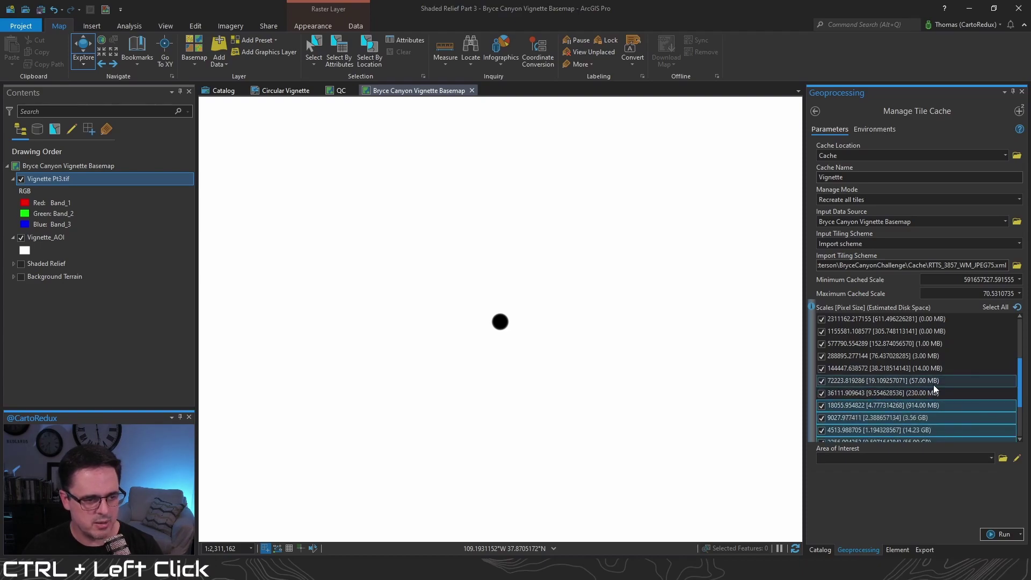
pyautogui.press('space')
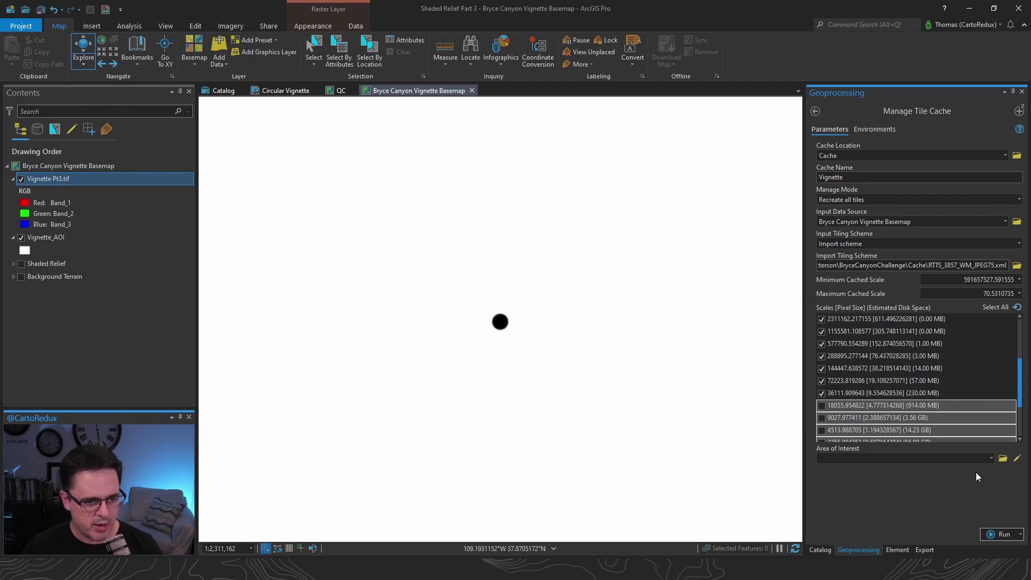
pyautogui.click(992, 458)
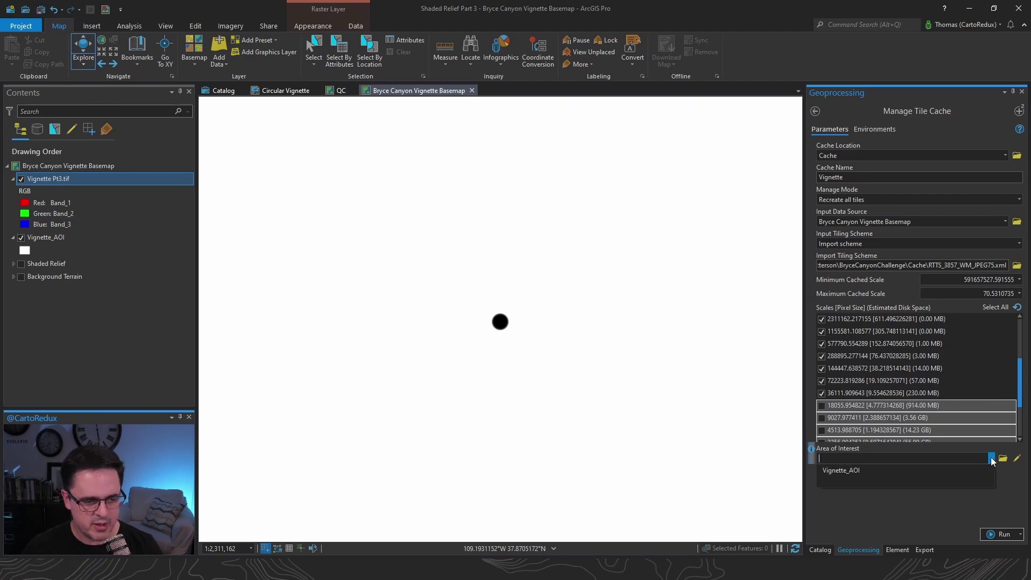
pyautogui.click(893, 470)
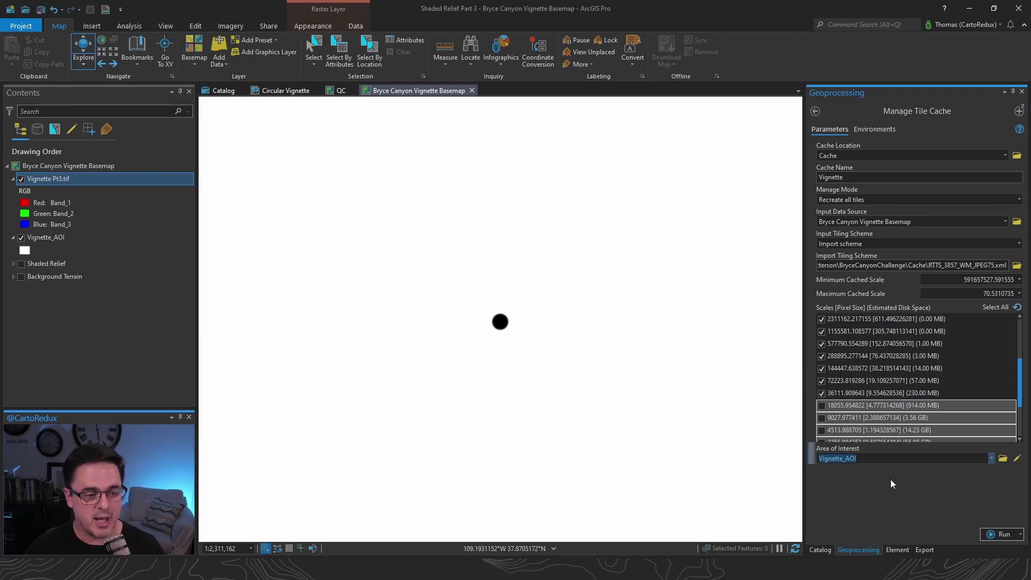
# Step: Review the Parallel Processing Factor, then run Manage Tile Cache to build the Vignette cache
pyautogui.click(875, 129)
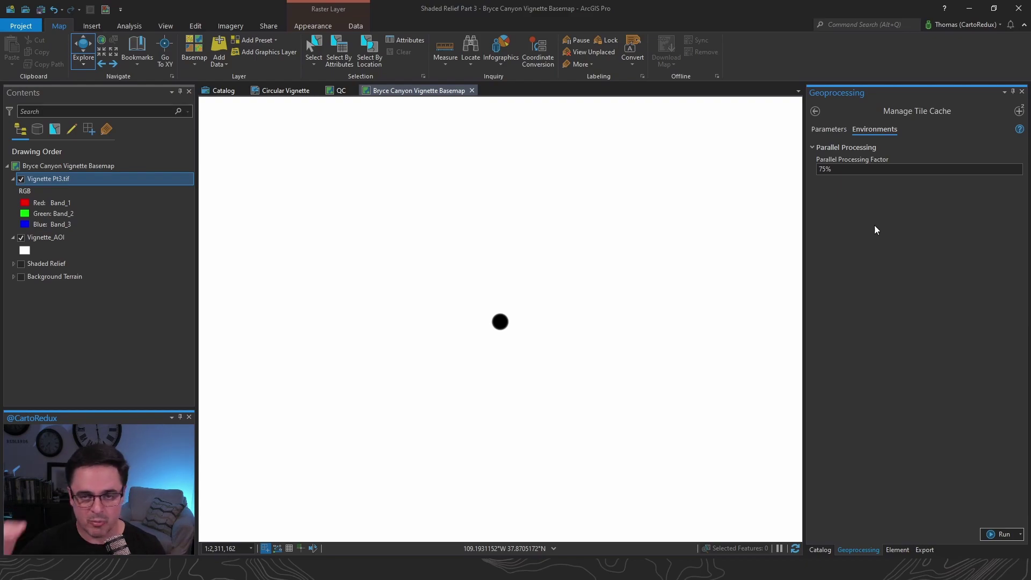
pyautogui.click(828, 129)
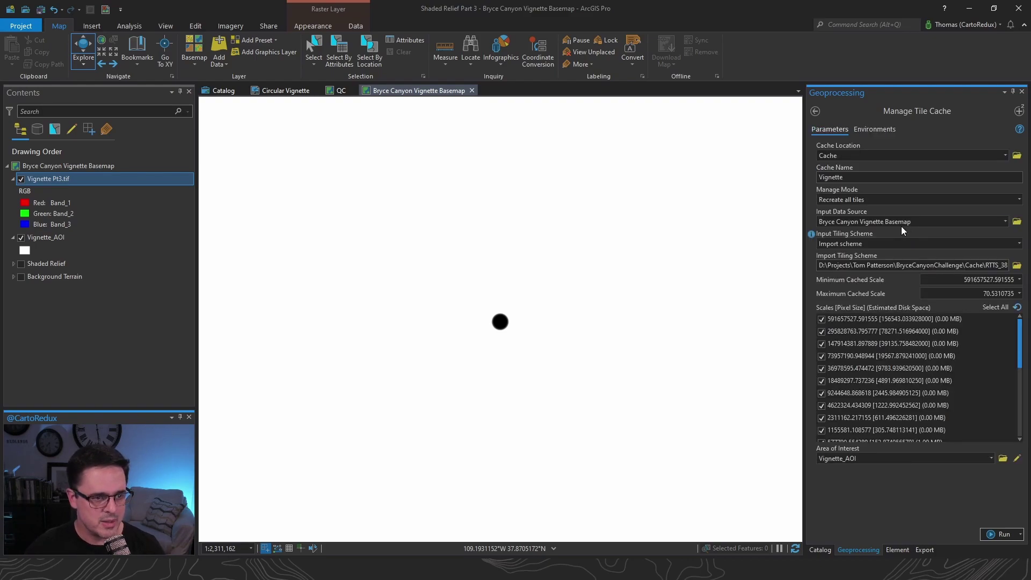
pyautogui.click(990, 536)
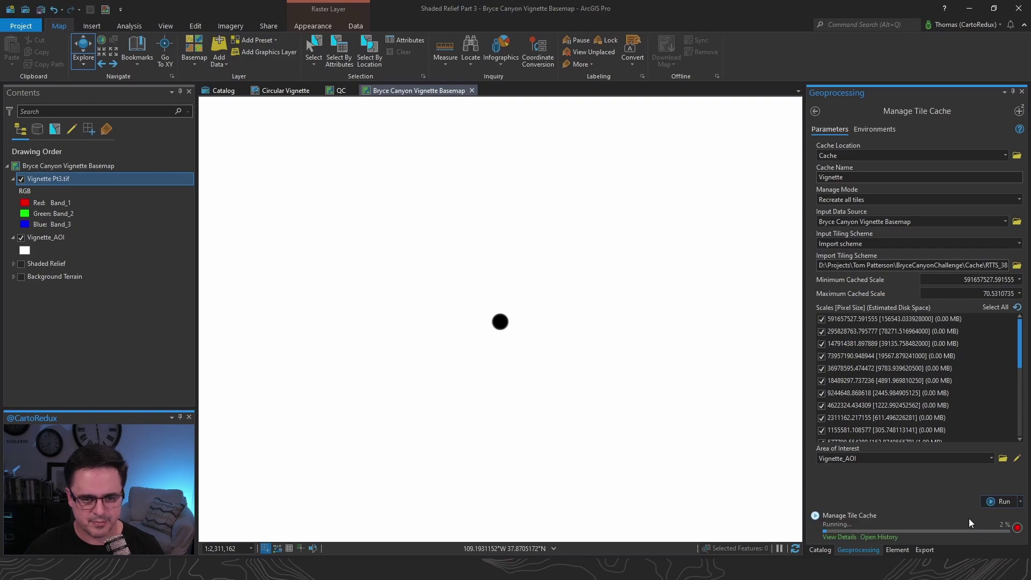
# Step: Check the tile build's progress details and inspect the cache's _alllayers level folders L00–L13
pyautogui.click(968, 518)
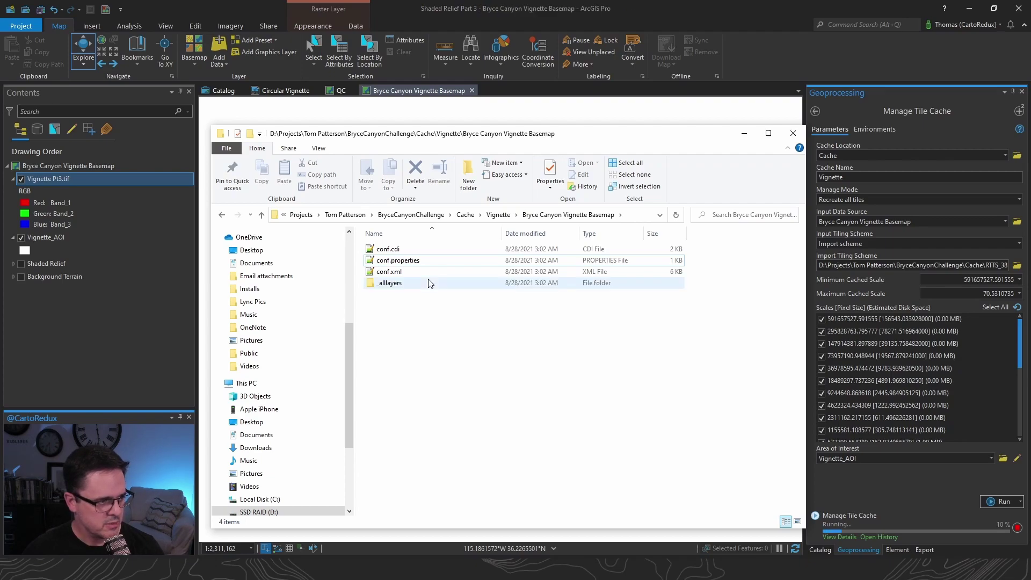
pyautogui.doubleClick(389, 249)
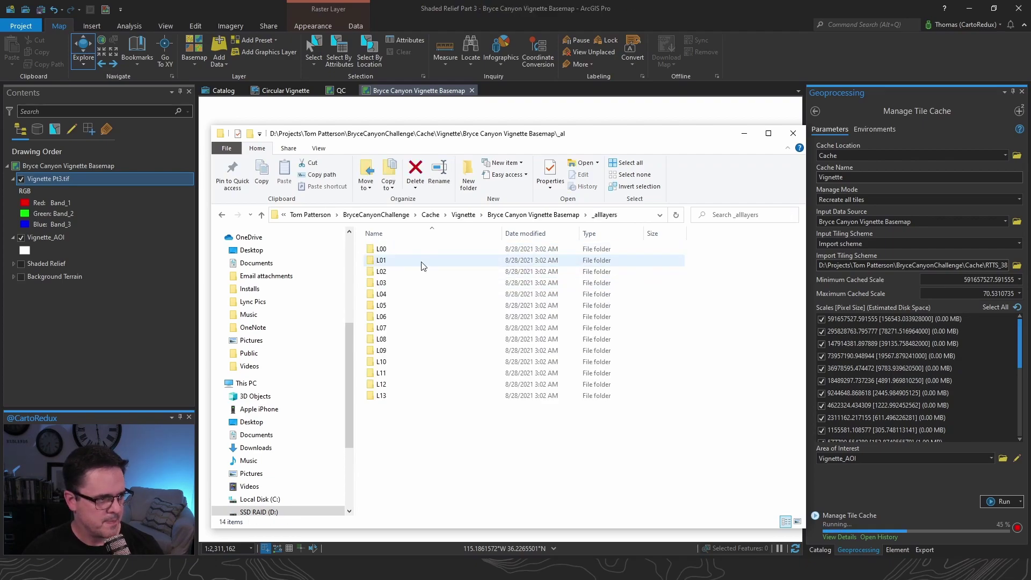
pyautogui.click(744, 133)
# Step: Switch to the QC map, expand the Vignette cache in Catalog, and hide Vignette Pt3.tif
pyautogui.click(339, 90)
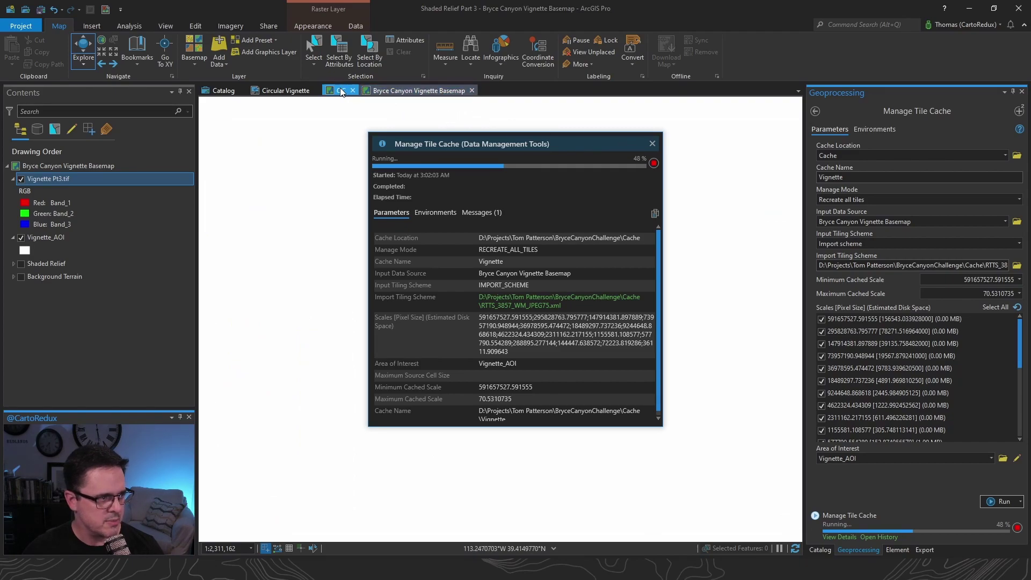
pyautogui.click(652, 144)
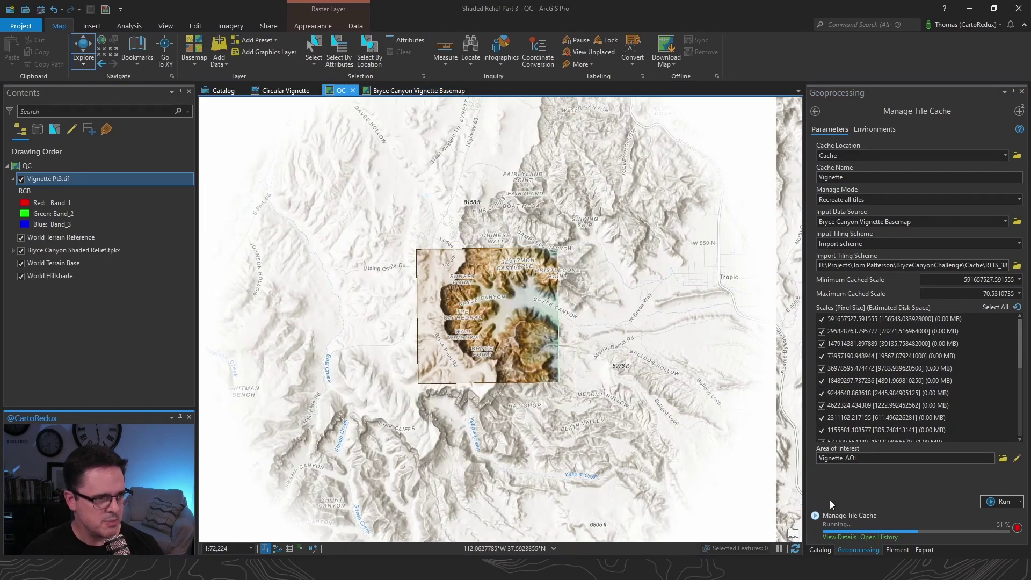
pyautogui.click(818, 550)
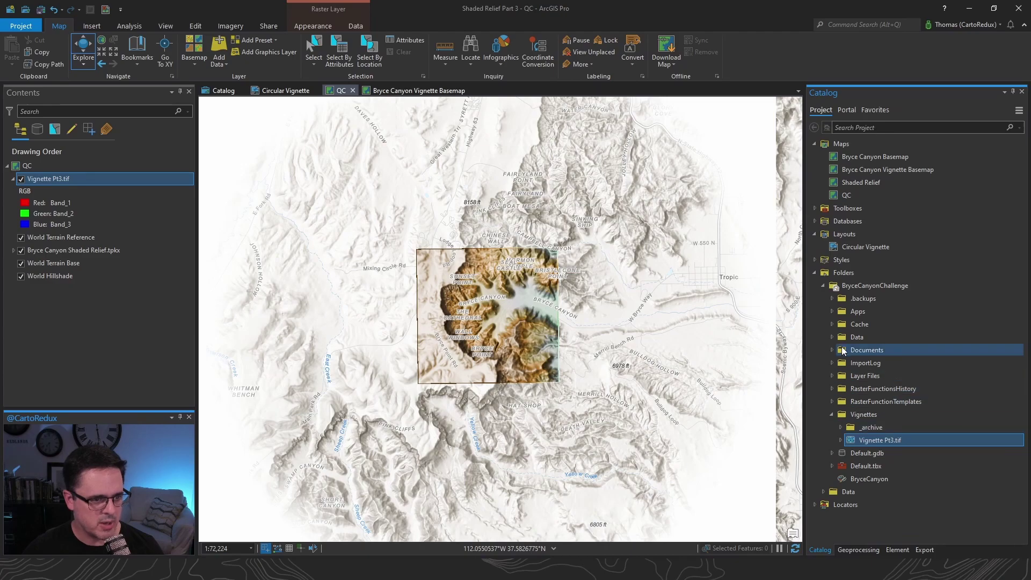
pyautogui.click(831, 325)
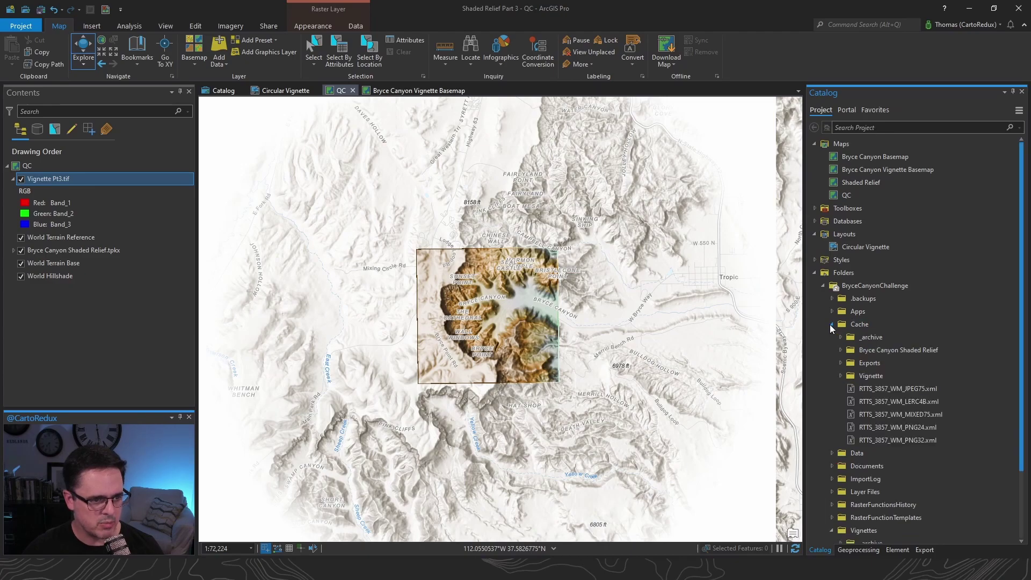
pyautogui.click(841, 373)
pyautogui.click(20, 179)
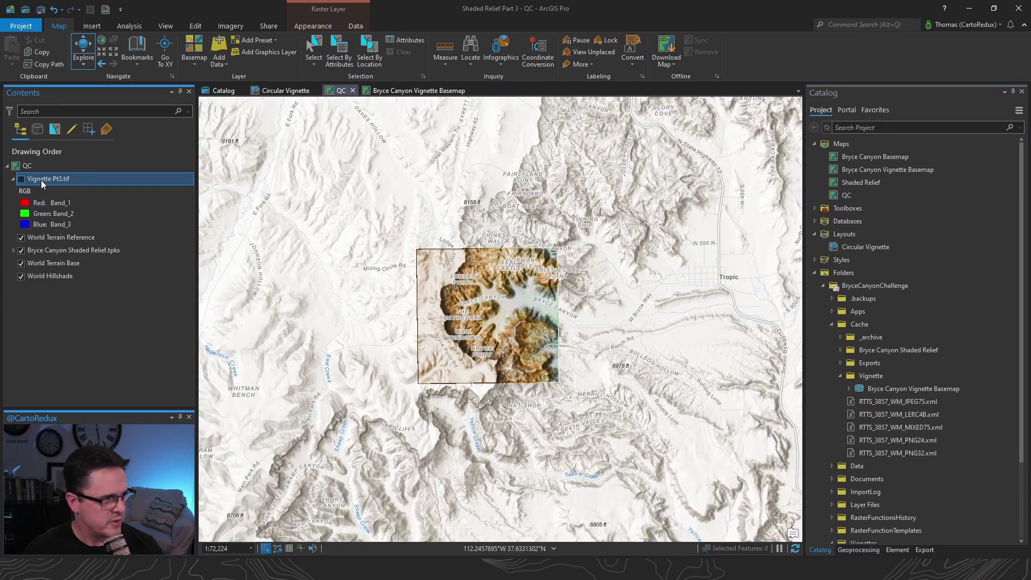
# Step: Add the Vignette tile cache to the QC map
pyautogui.rightClick(907, 388)
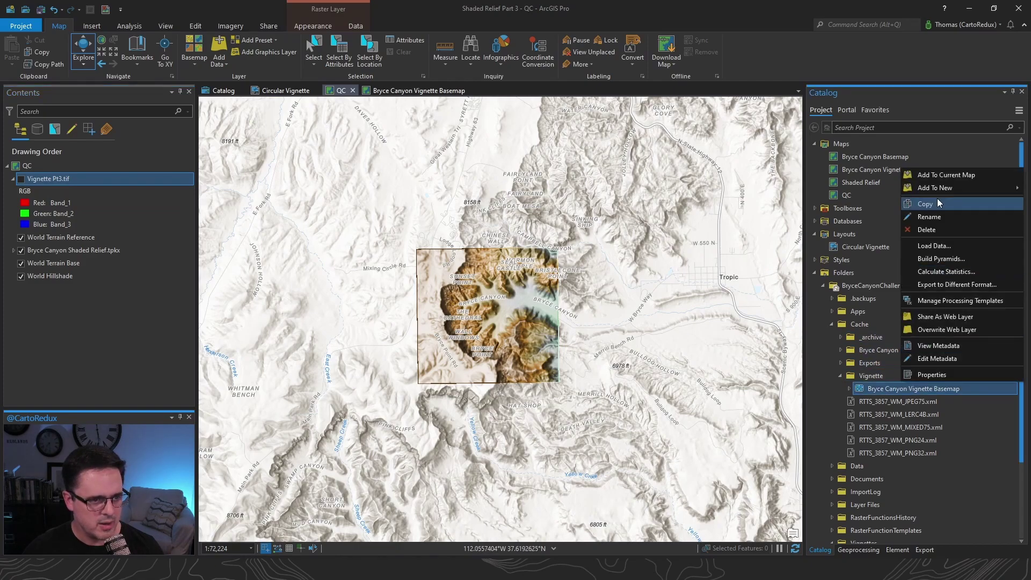
pyautogui.click(936, 176)
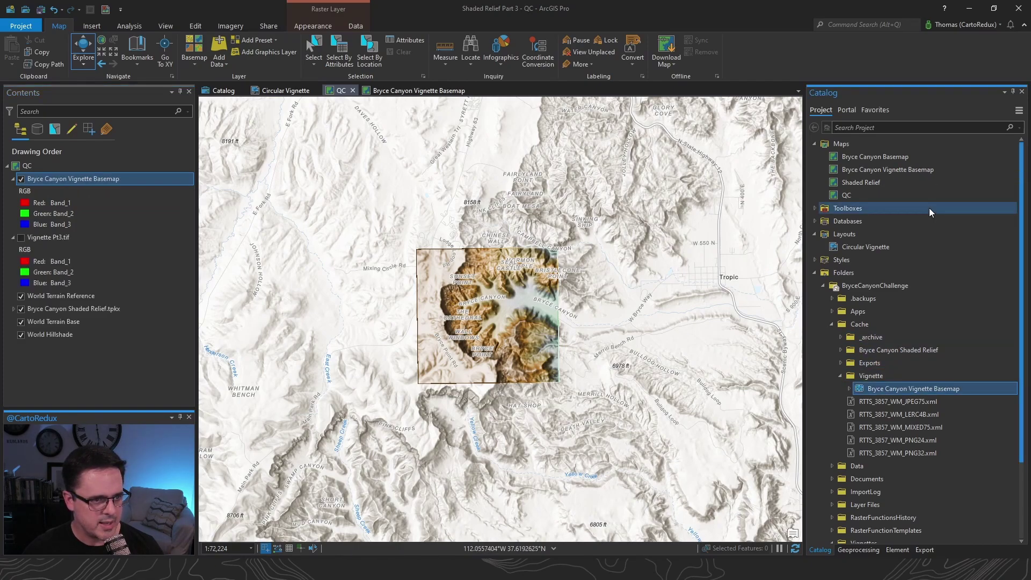
pyautogui.scroll(-2, 480, 289)
pyautogui.scroll(-2, 480, 288)
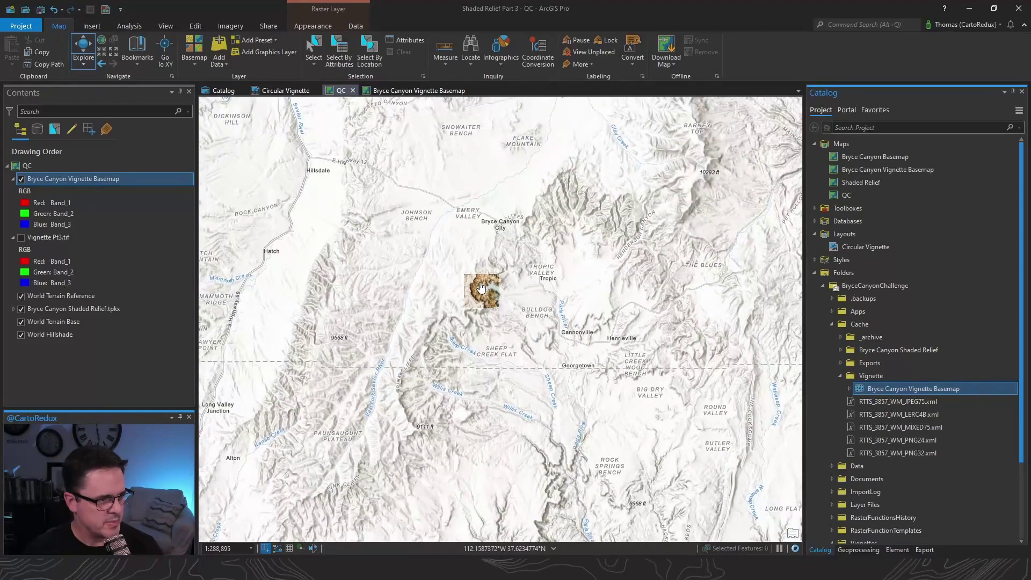
pyautogui.scroll(-3, 481, 288)
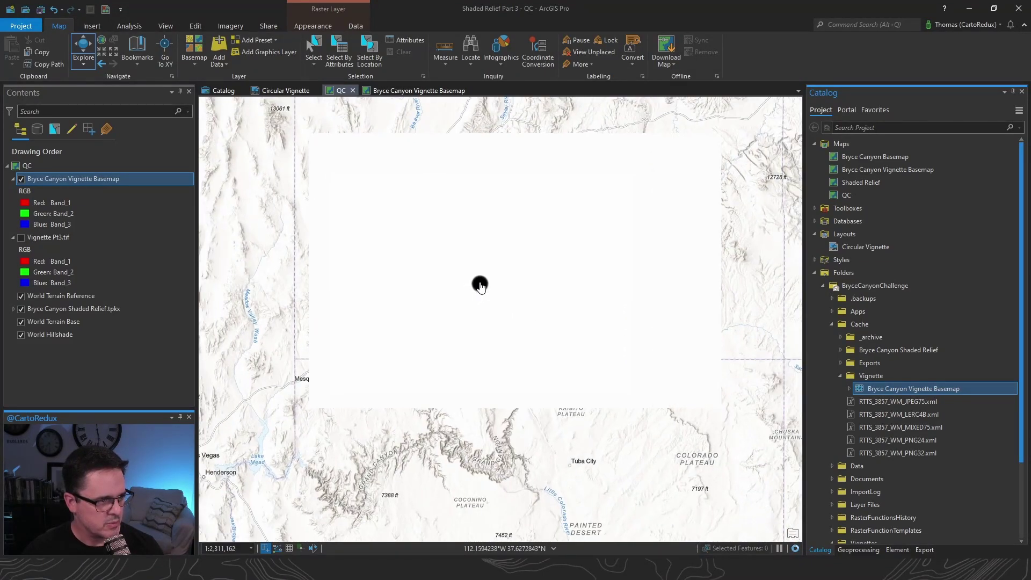
pyautogui.scroll(1, 480, 286)
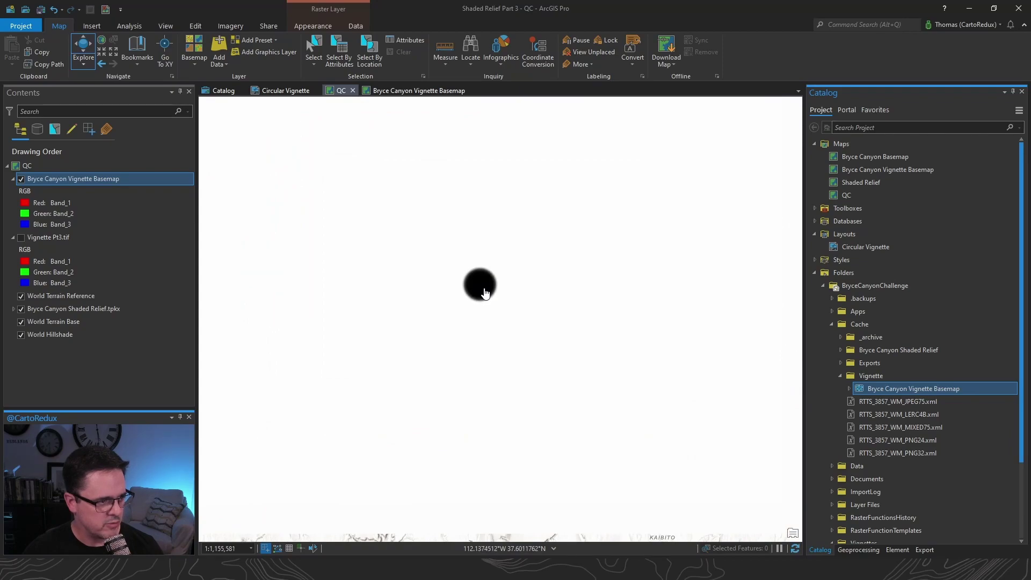
# Step: Set the vignette cache layer's Layer Blend to Screen to preview the white fade
pyautogui.click(312, 25)
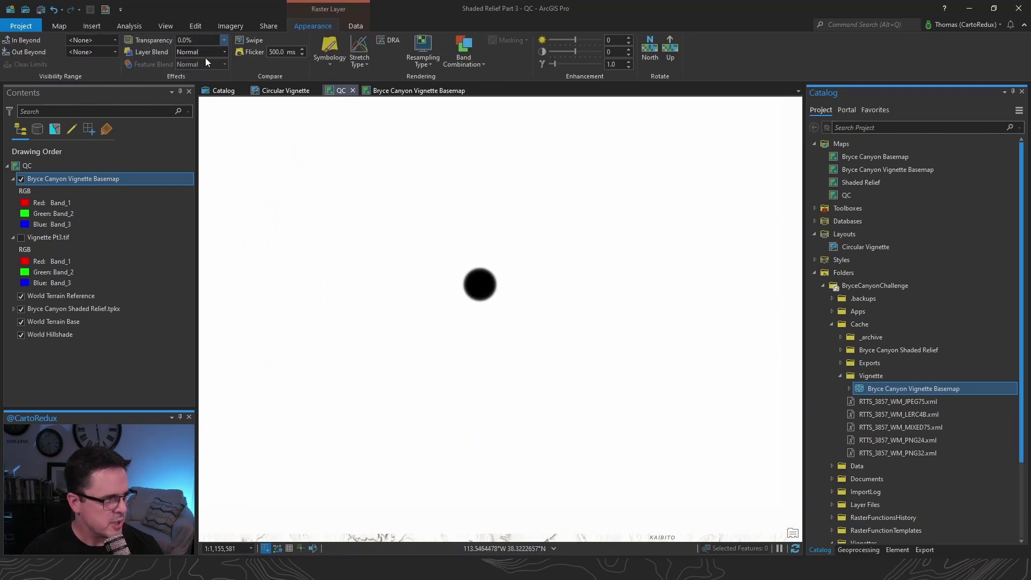
pyautogui.click(223, 52)
pyautogui.click(207, 97)
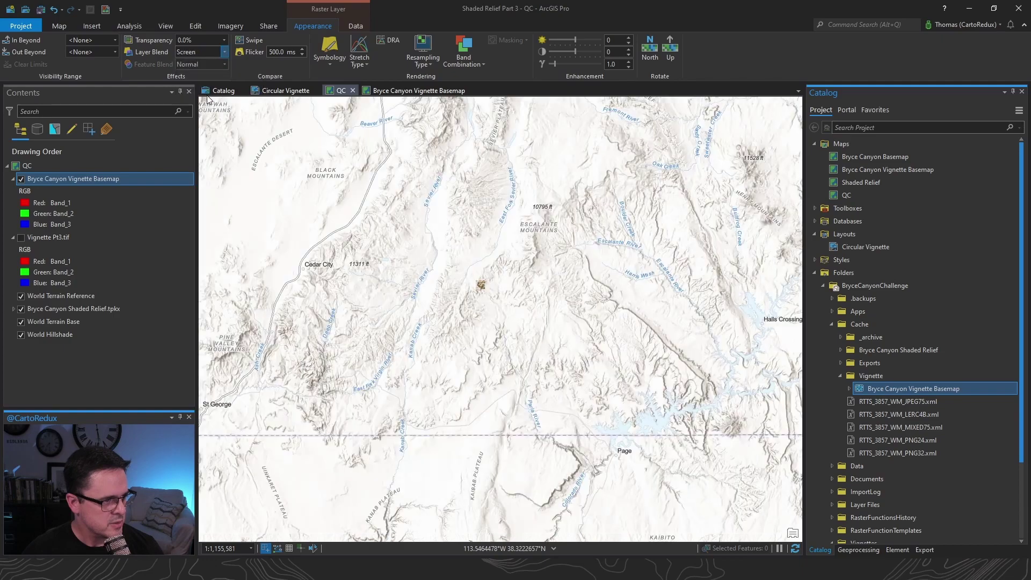
pyautogui.scroll(2, 472, 289)
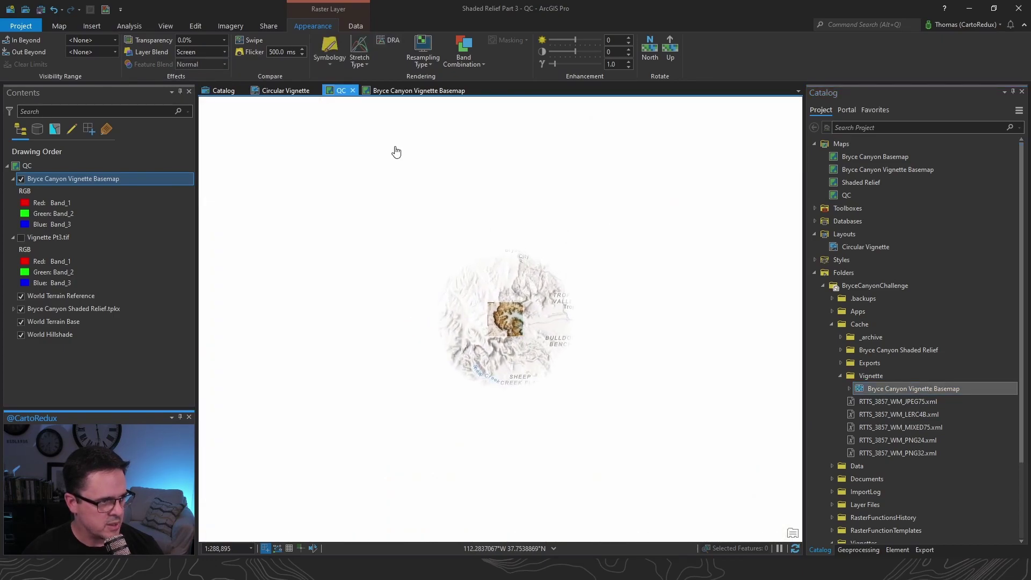
pyautogui.rightClick(107, 178)
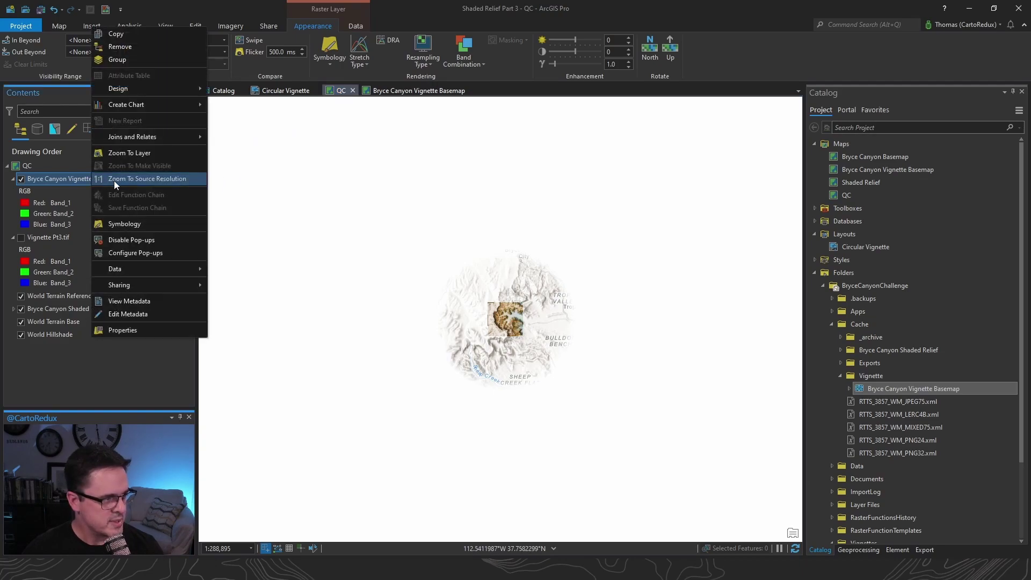
# Step: Remove the vignette basemap layer from the map and switch the geoprocessing tool to Export Tile Cache
pyautogui.click(141, 47)
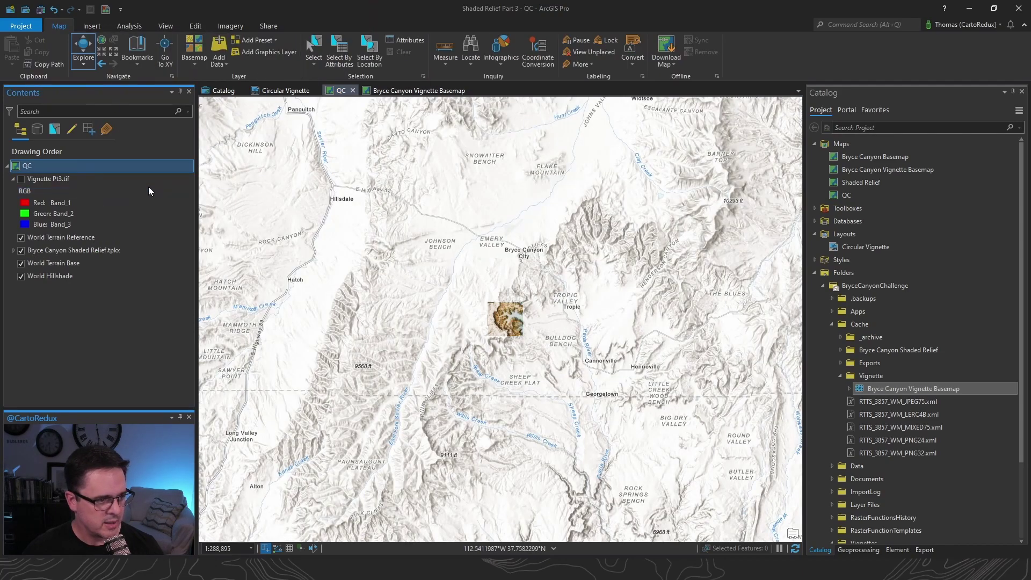
pyautogui.click(849, 550)
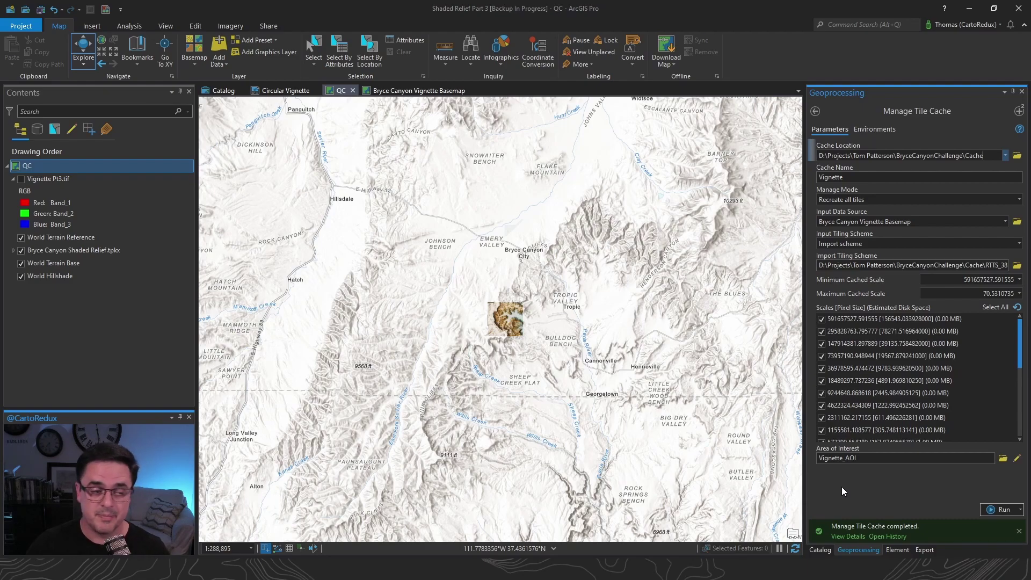
pyautogui.click(1018, 111)
pyautogui.click(949, 142)
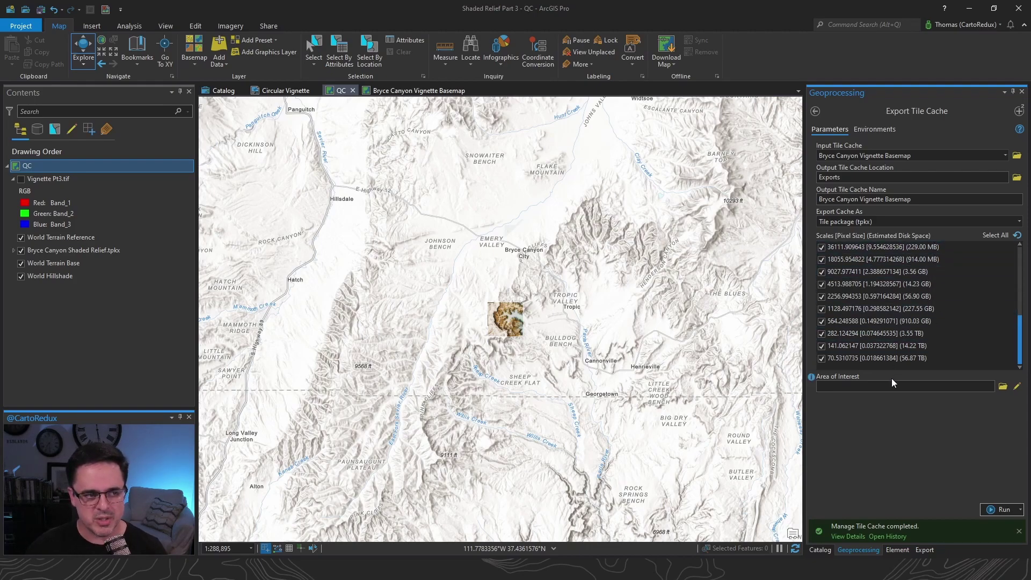
# Step: Pick the Bryce Canyon Vignette Basemap cache as input and run Export Tile Cache to a .tpkx
pyautogui.click(1016, 156)
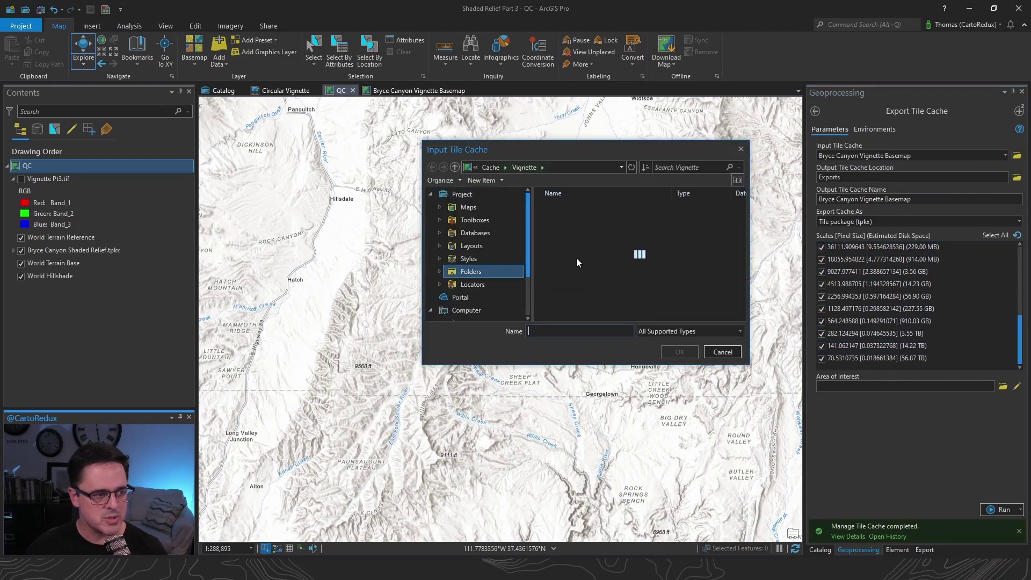
pyautogui.click(614, 206)
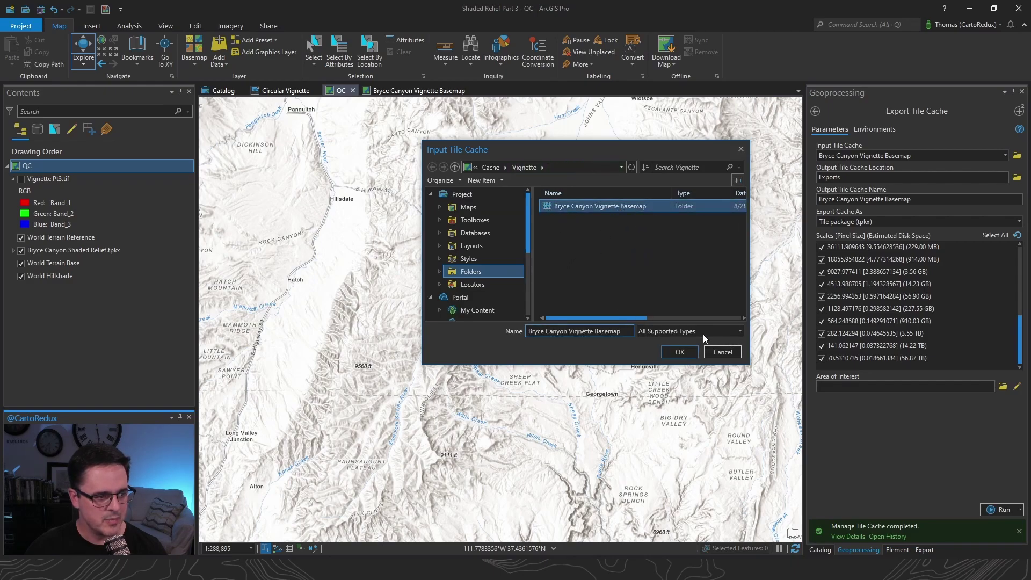
pyautogui.click(666, 350)
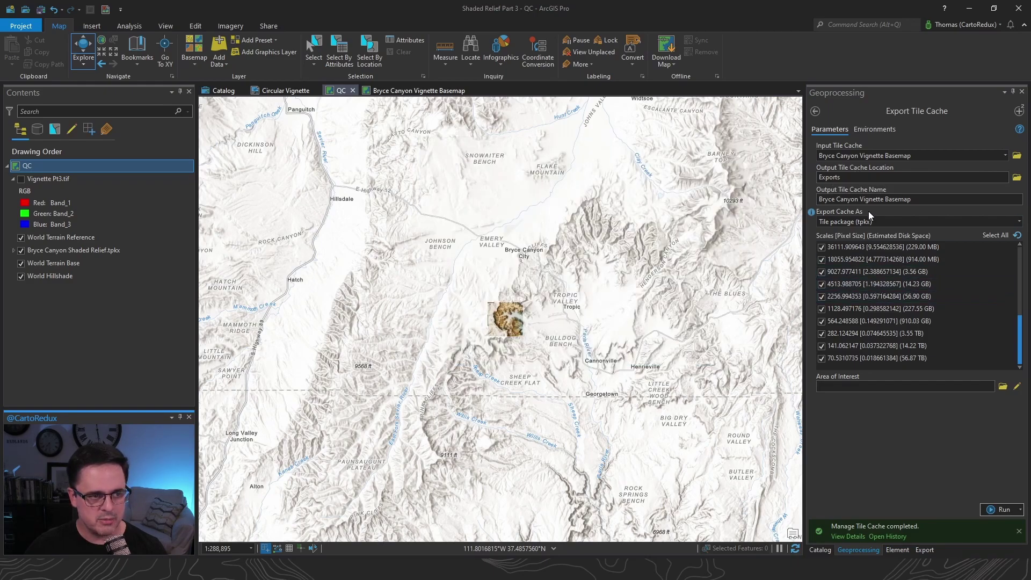
pyautogui.click(874, 421)
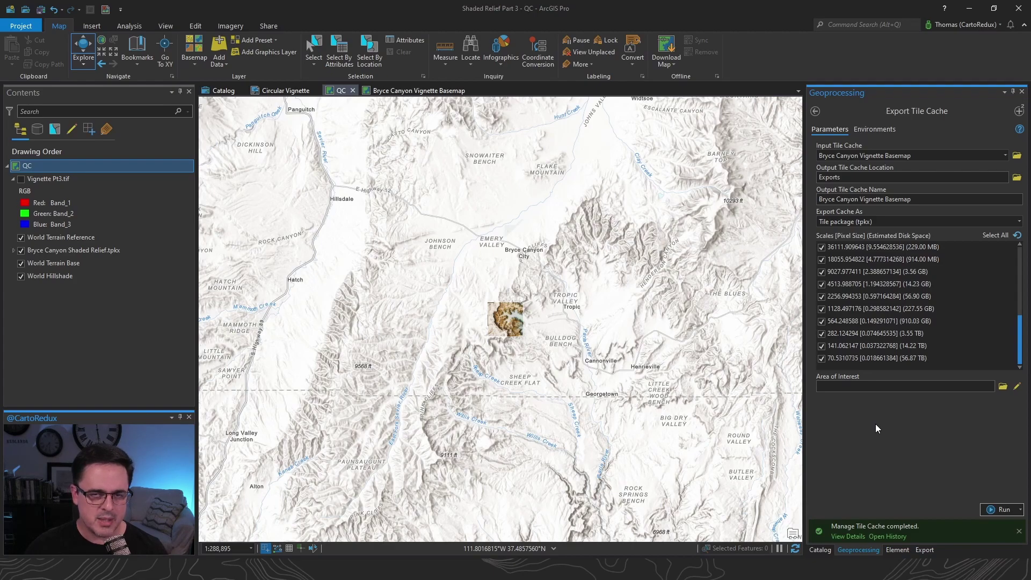
pyautogui.click(992, 512)
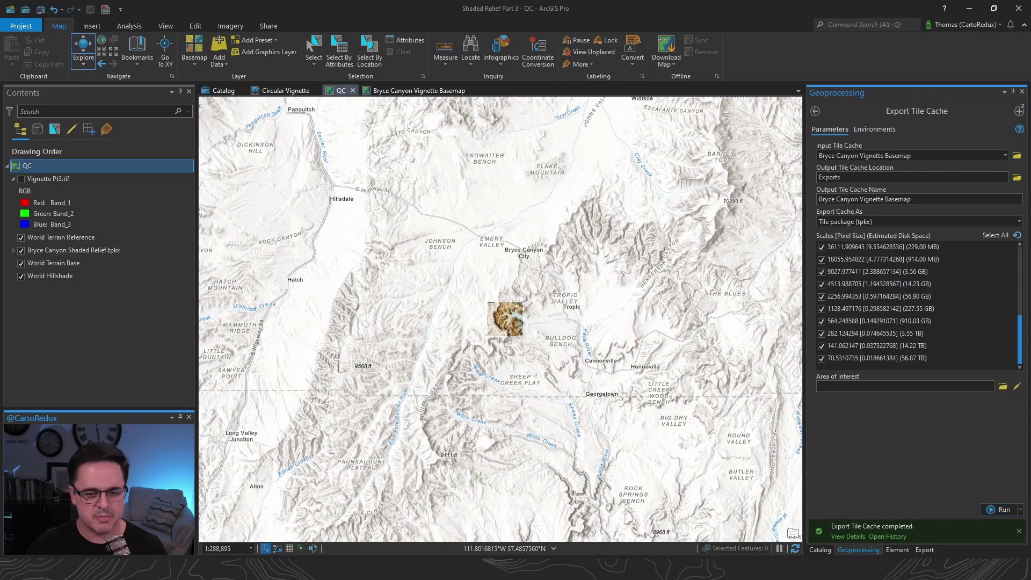
# Step: Add Bryce Canyon Vignette Basemap.tpkx from the Cache > Exports folder to the current map
pyautogui.click(820, 550)
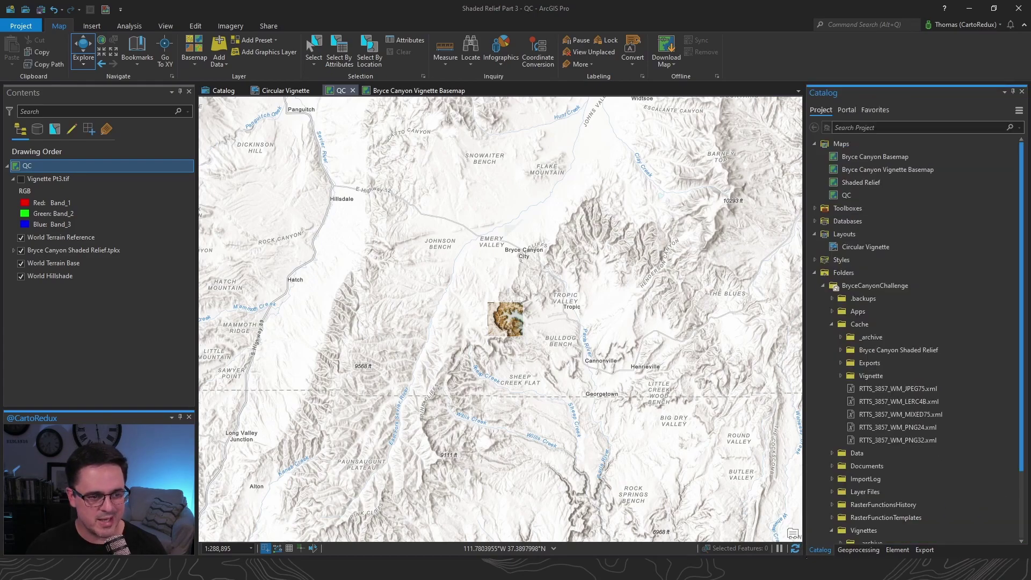
pyautogui.click(840, 362)
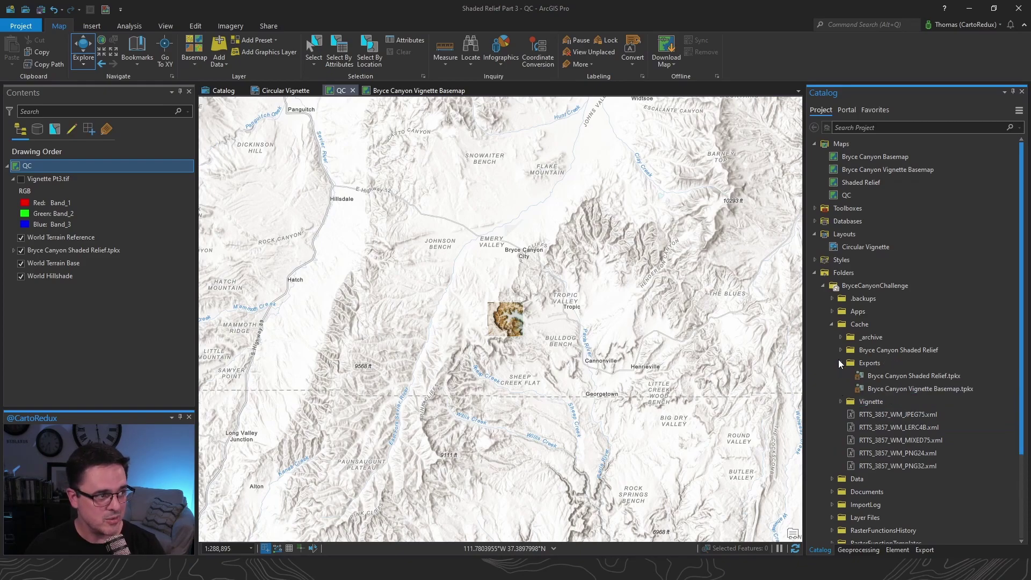
pyautogui.click(893, 390)
pyautogui.rightClick(893, 388)
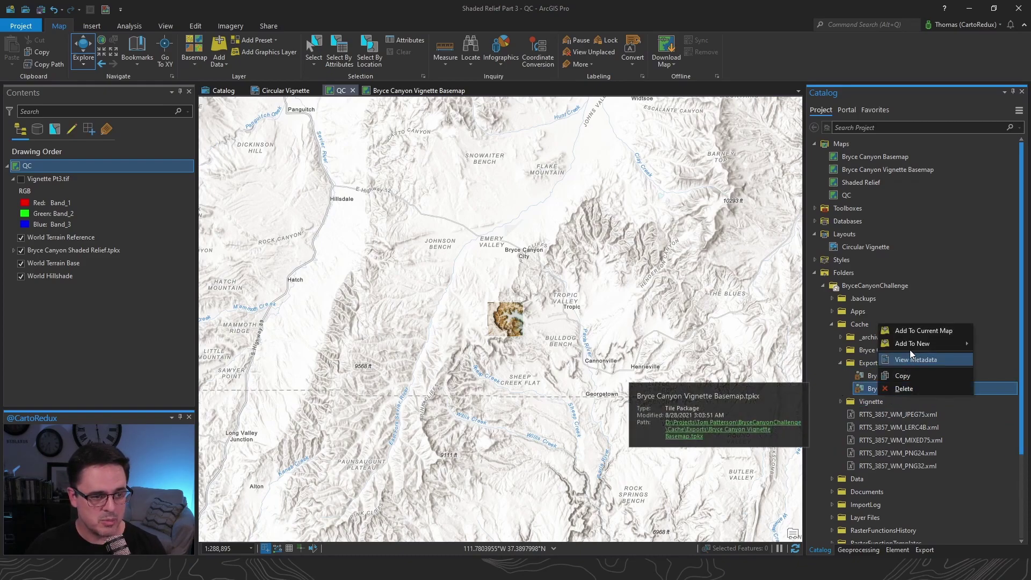
pyautogui.click(913, 329)
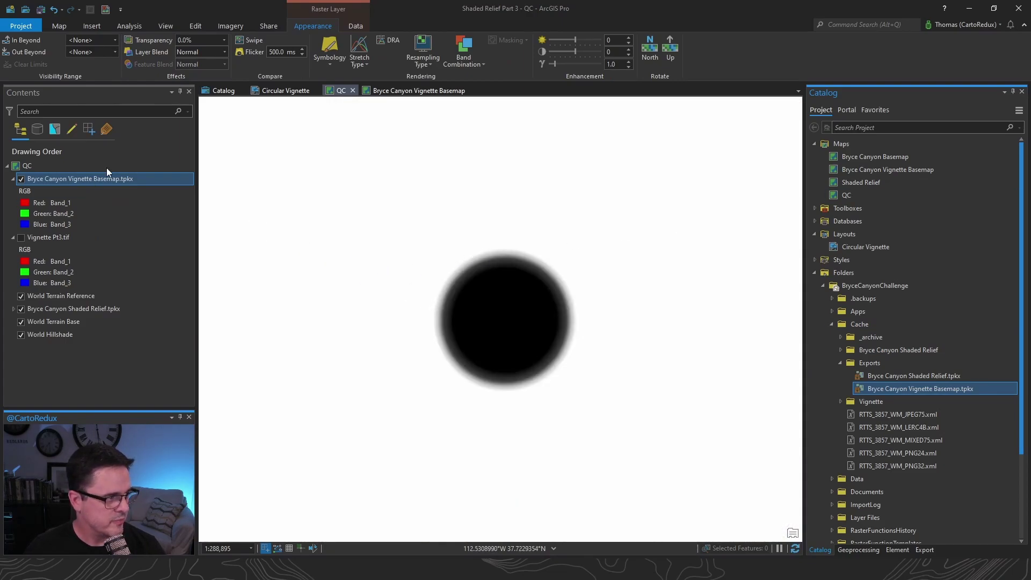
# Step: Set the vignette package layer's blend mode to Screen and pan across the faded area
pyautogui.click(224, 52)
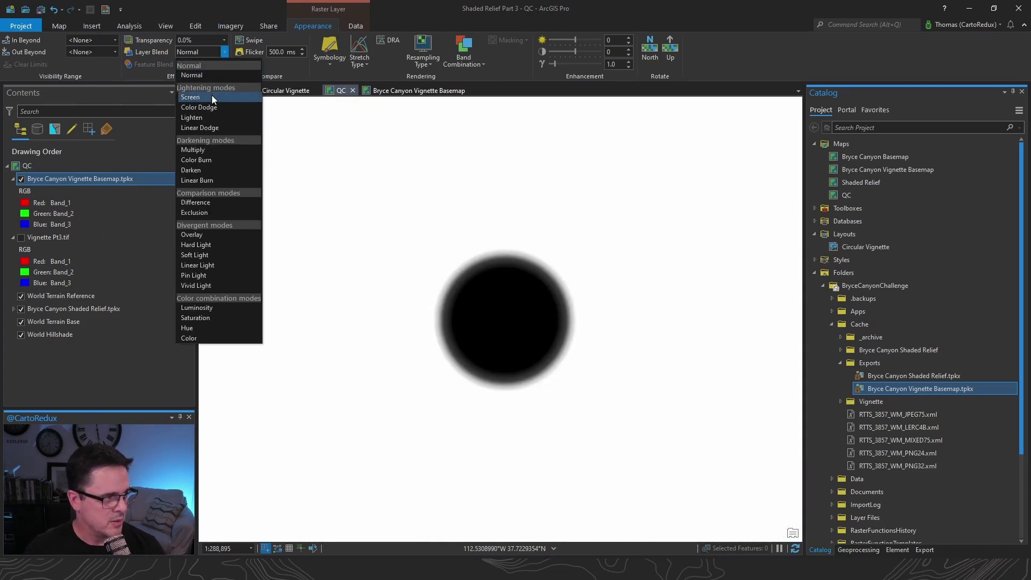
pyautogui.click(211, 95)
pyautogui.scroll(3, 509, 331)
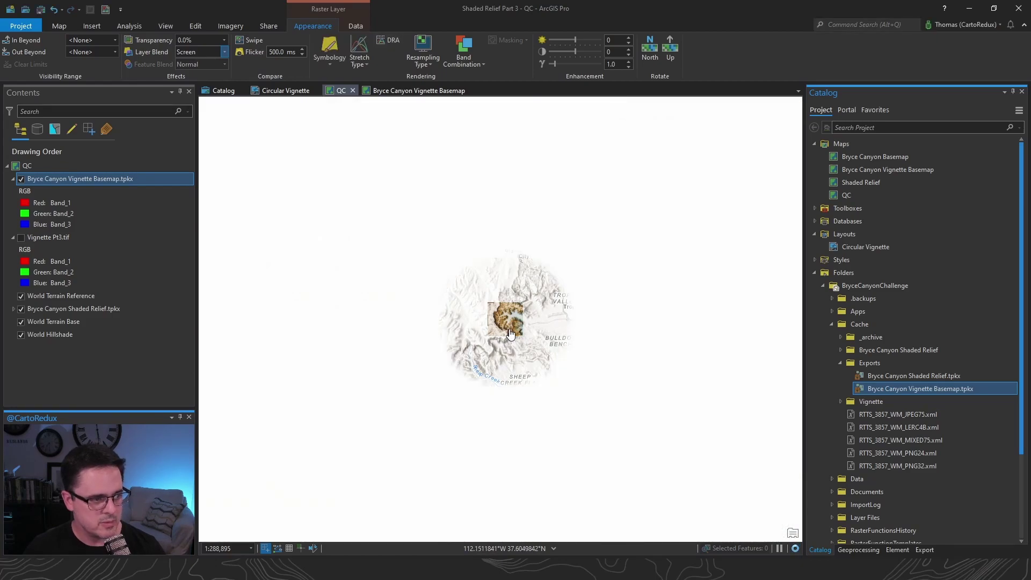
pyautogui.moveTo(737, 169); pyautogui.dragTo(715, 317)
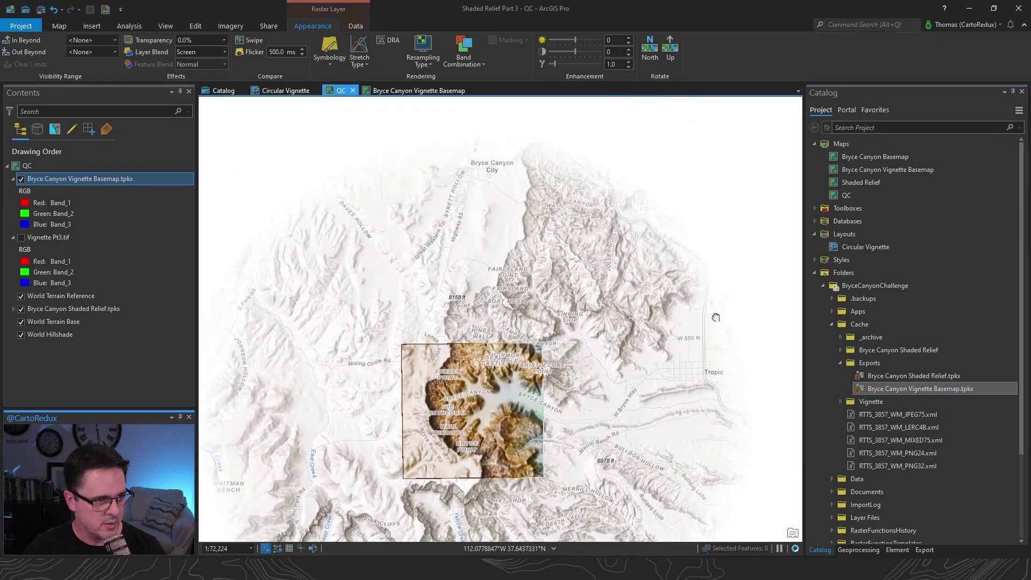
pyautogui.moveTo(662, 261); pyautogui.dragTo(559, 276)
pyautogui.scroll(2, 559, 277)
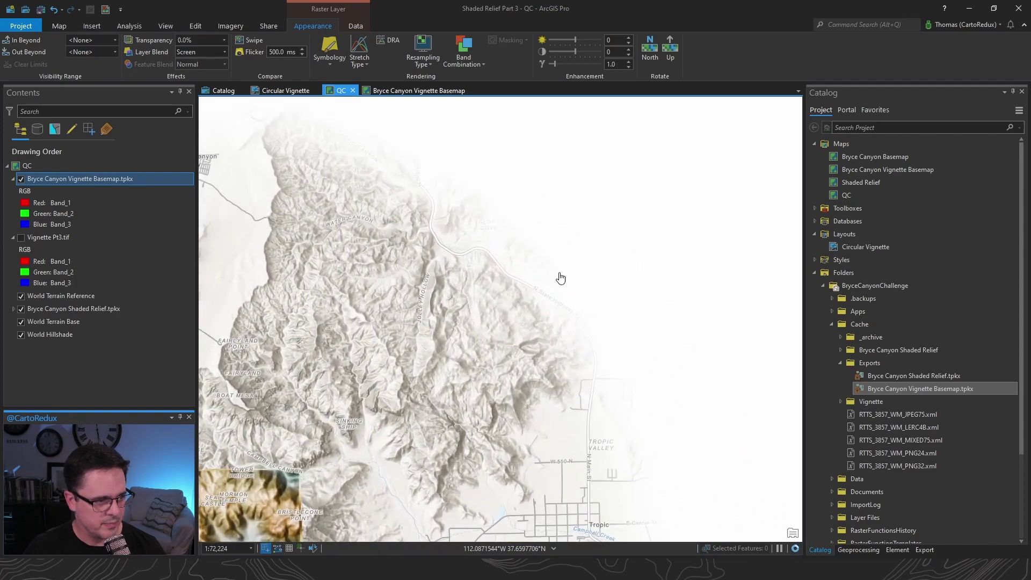
pyautogui.scroll(-3, 548, 301)
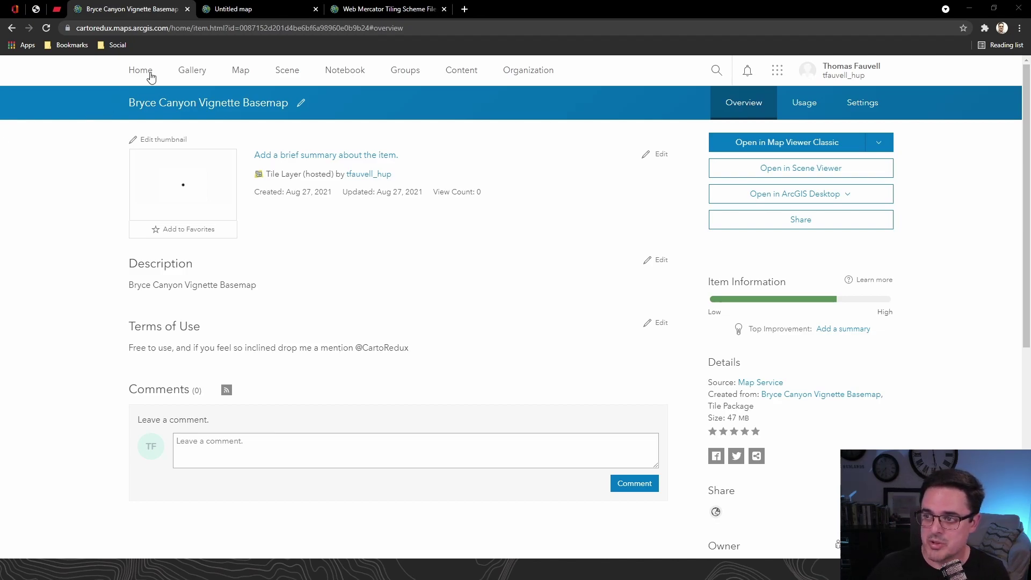
# Step: Change the untitled map's basemap to Terrain with Labels
pyautogui.click(239, 9)
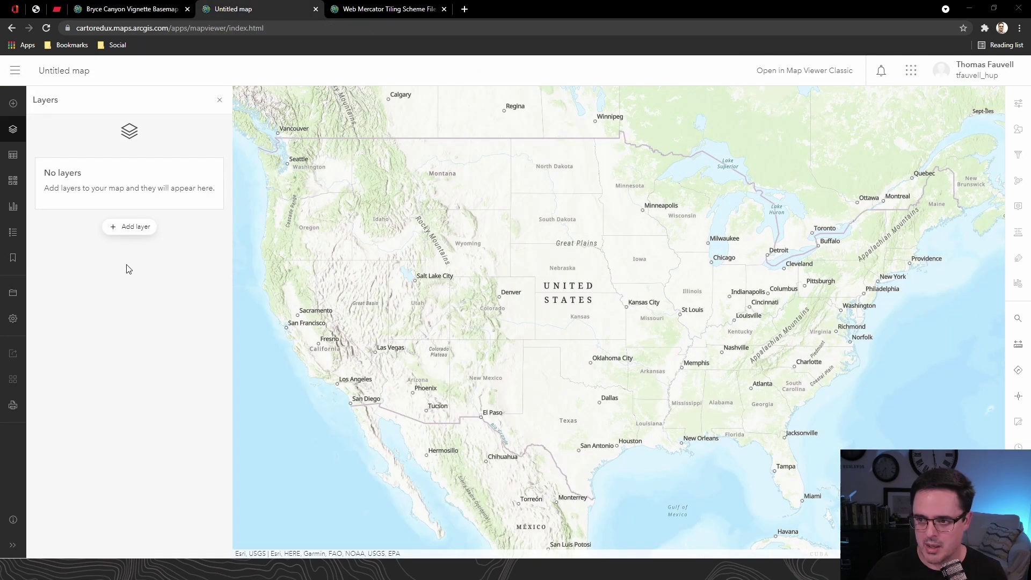
pyautogui.click(13, 180)
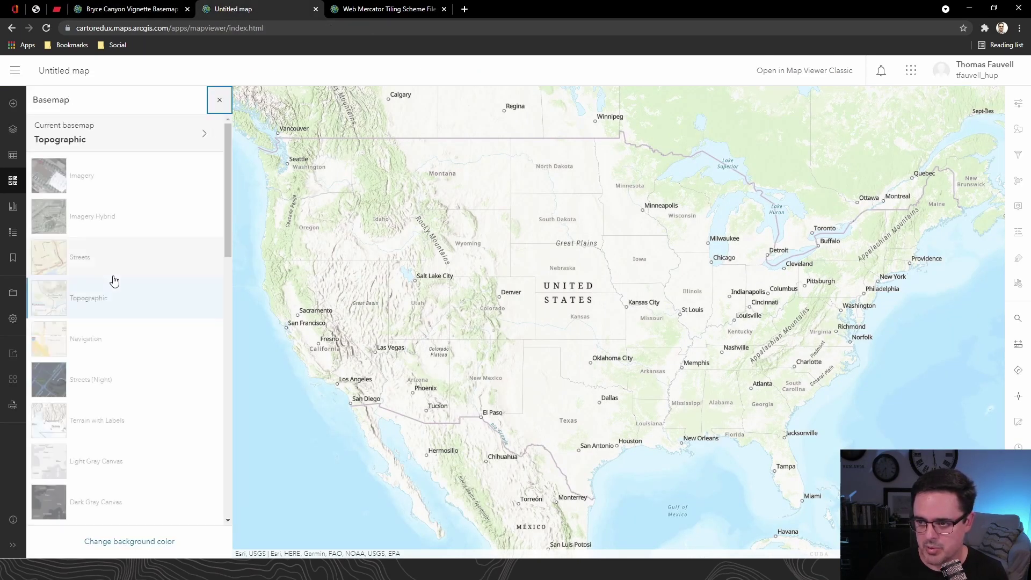
pyautogui.click(124, 423)
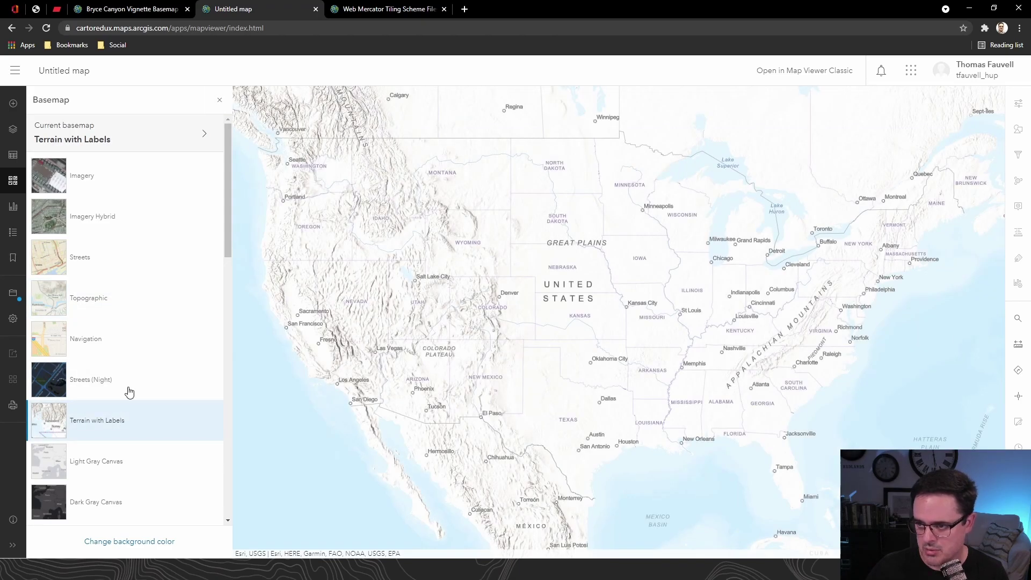
# Step: Add Bryce Canyon Shaded Relief and Bryce Canyon Vignette Basemap as basemap layers
pyautogui.click(114, 132)
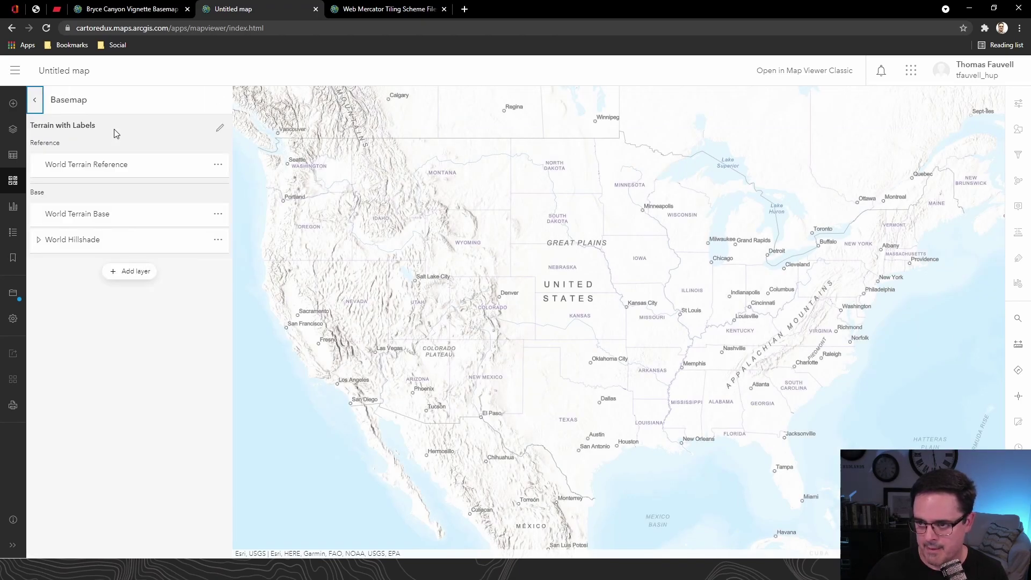
pyautogui.click(128, 271)
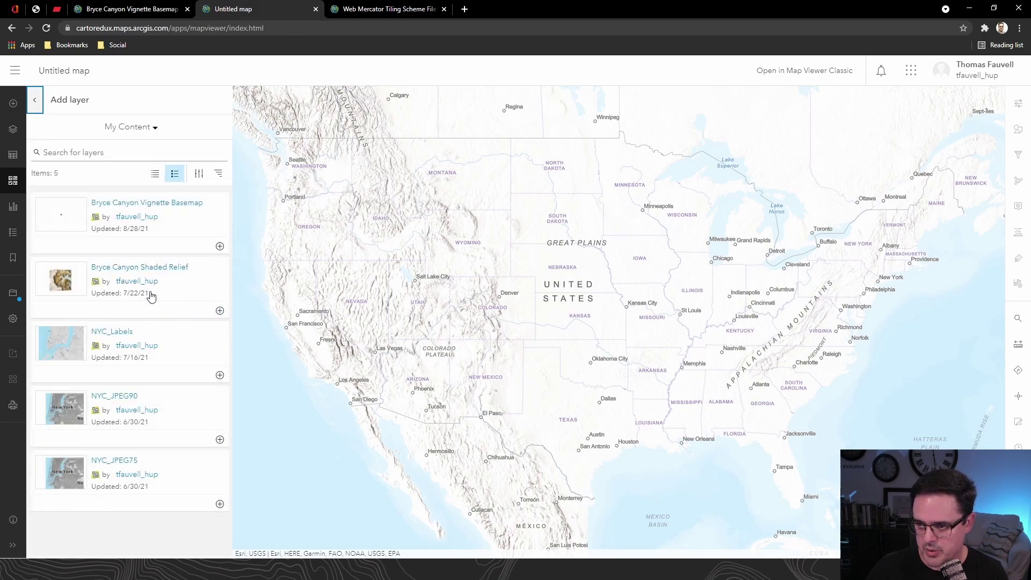
pyautogui.click(220, 310)
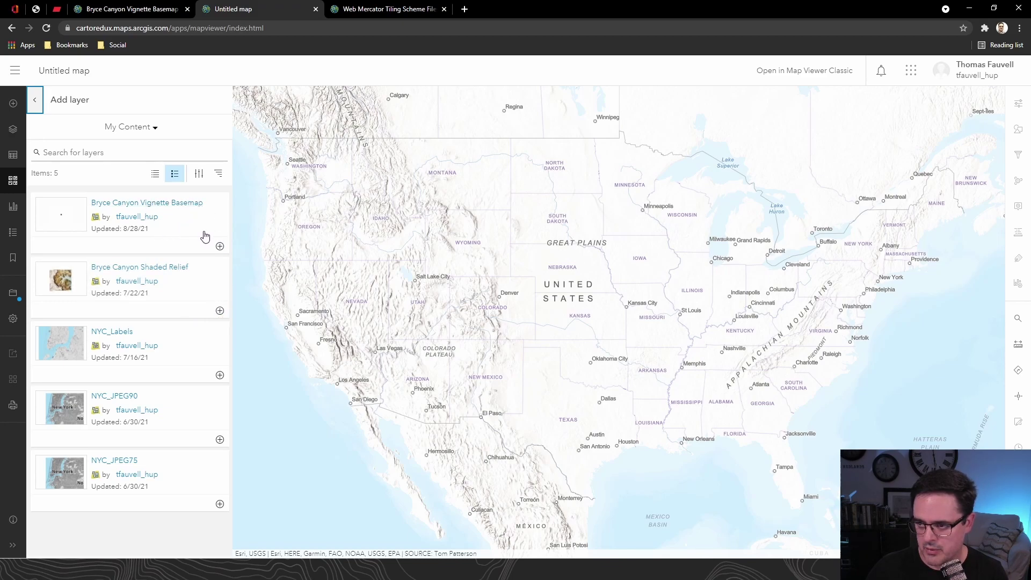
pyautogui.click(219, 246)
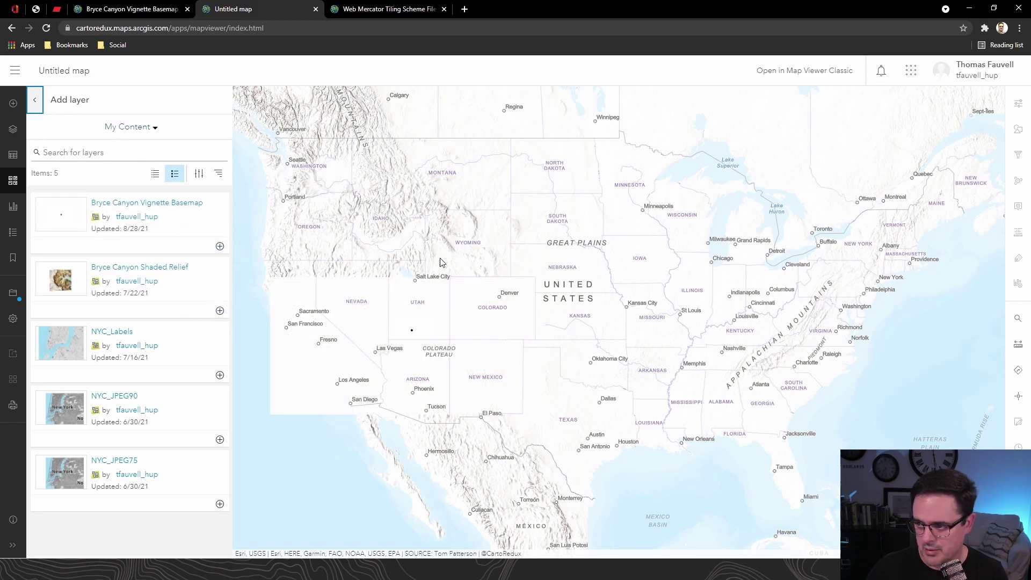
# Step: Zoom to the Bryce Canyon Shaded Relief extent and move the vignette layer into Reference
pyautogui.click(38, 105)
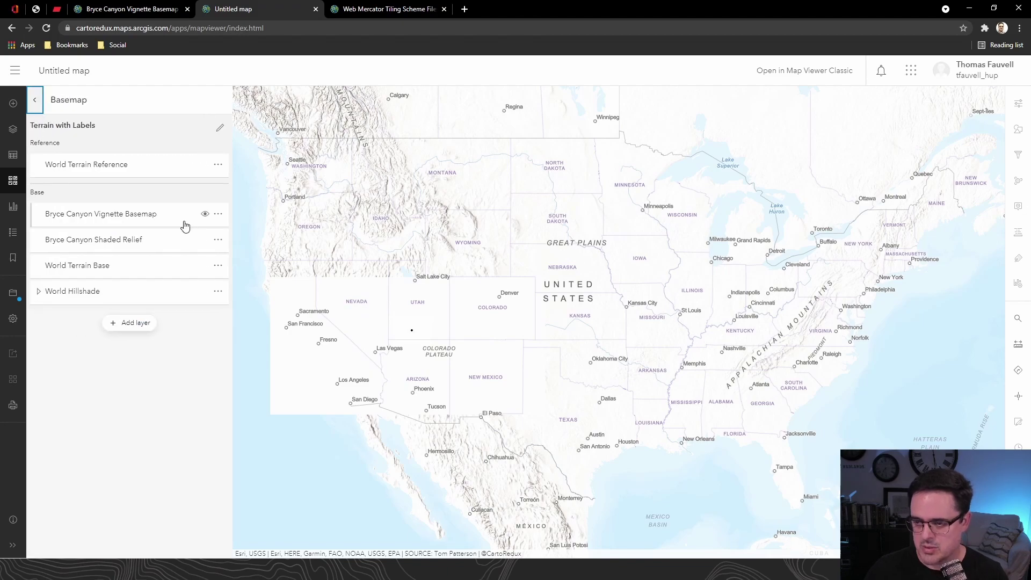
pyautogui.click(218, 240)
pyautogui.click(54, 264)
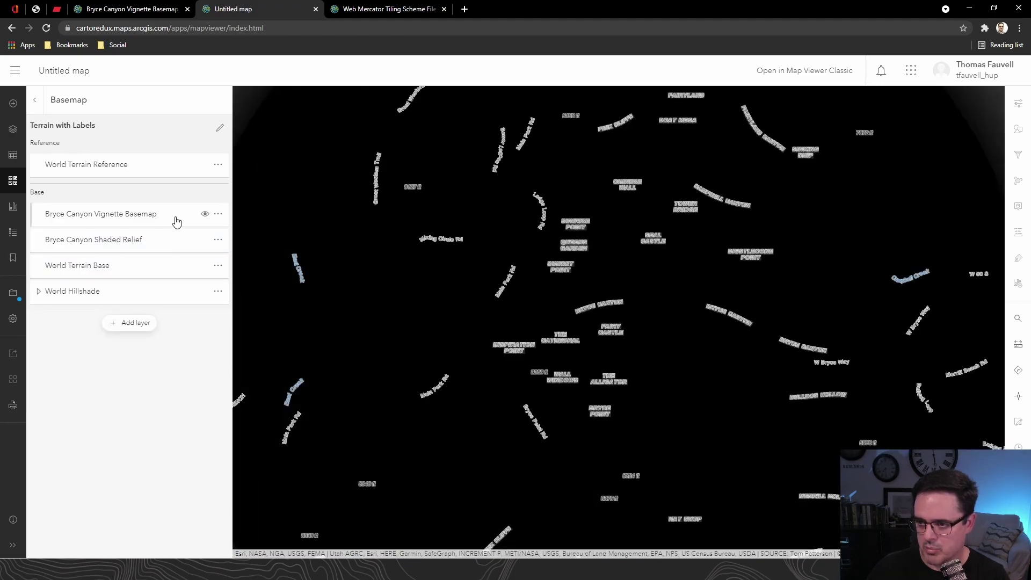
pyautogui.moveTo(177, 221); pyautogui.dragTo(173, 169)
pyautogui.click(172, 169)
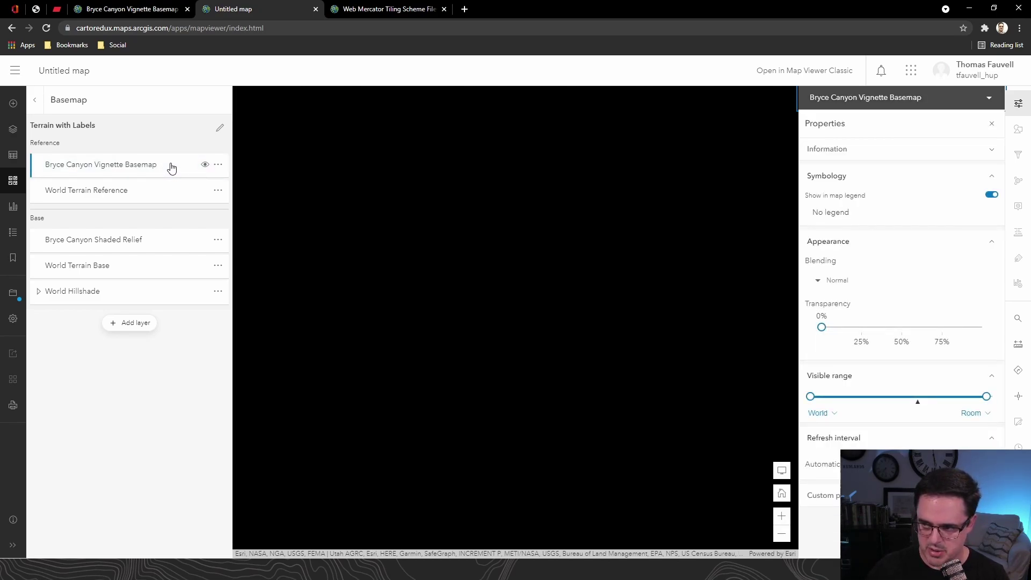
# Step: Set the vignette reference layer's blending to Screen
pyautogui.click(991, 180)
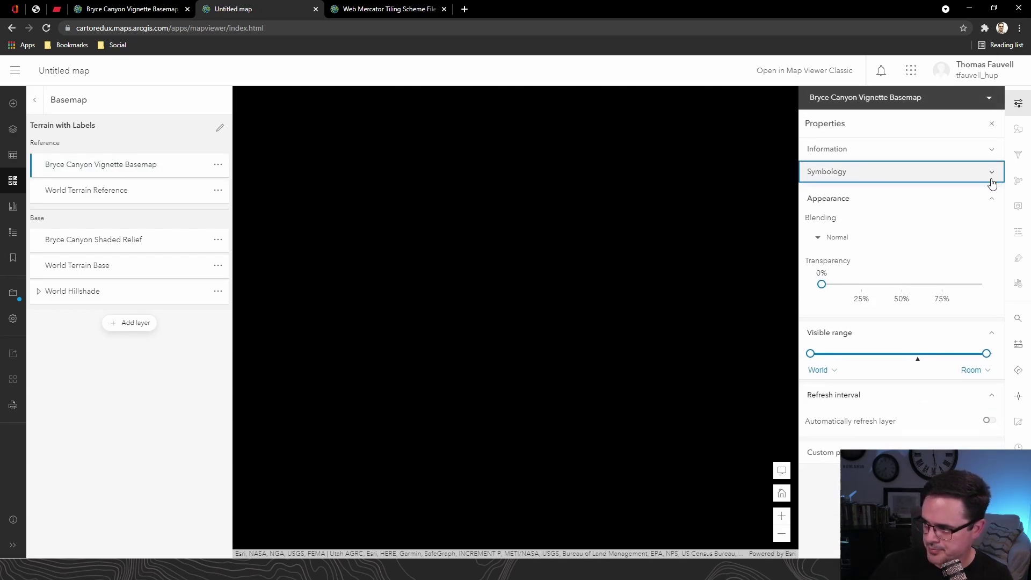
pyautogui.click(879, 240)
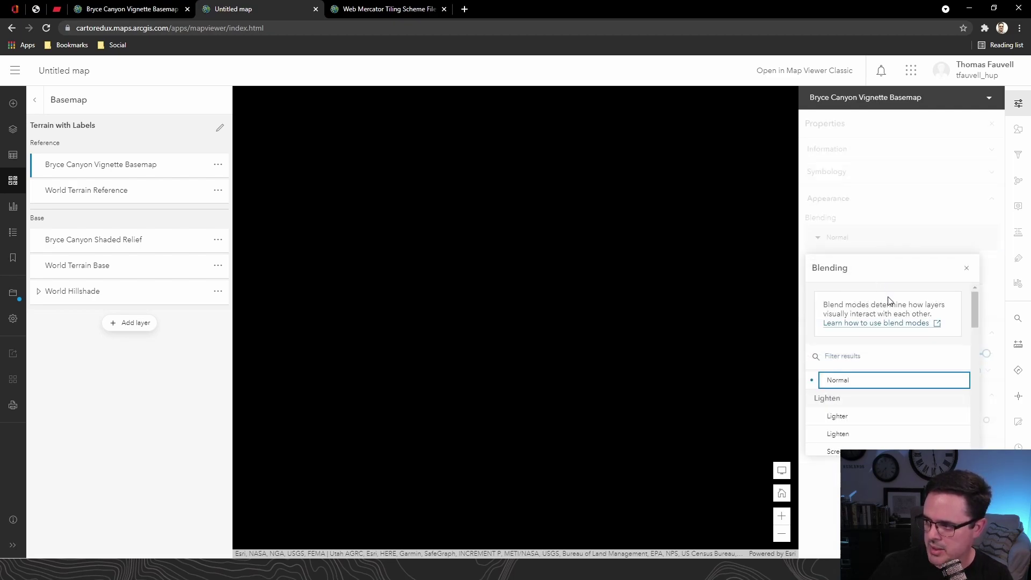
pyautogui.scroll(-5, 888, 304)
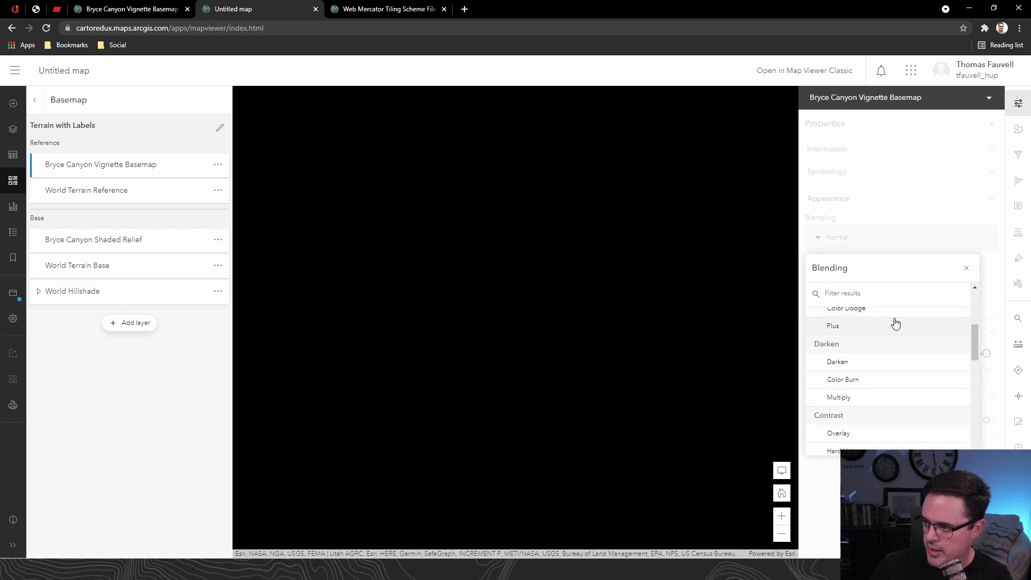
pyautogui.scroll(1, 892, 327)
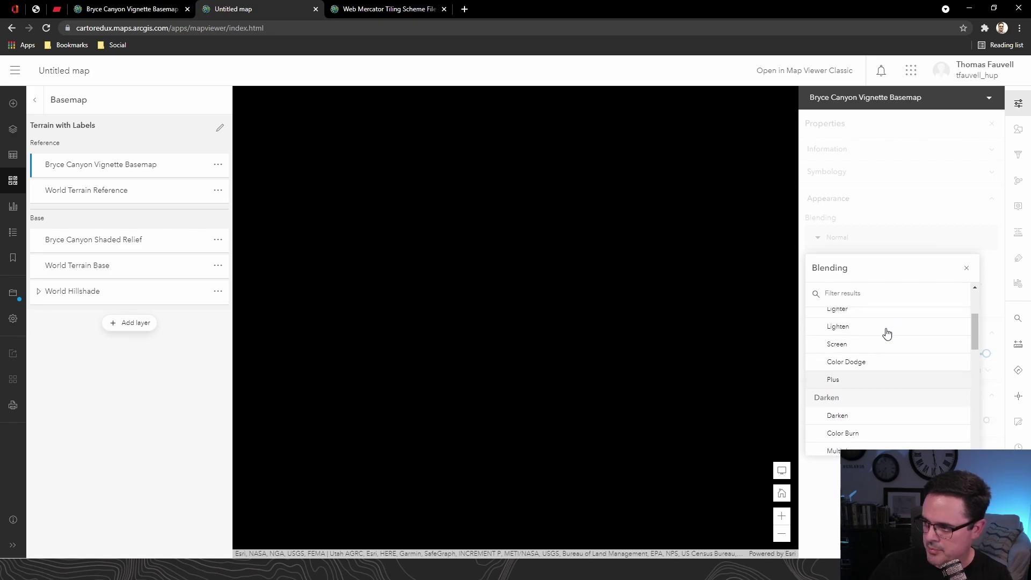
pyautogui.click(850, 350)
pyautogui.scroll(-3, 559, 293)
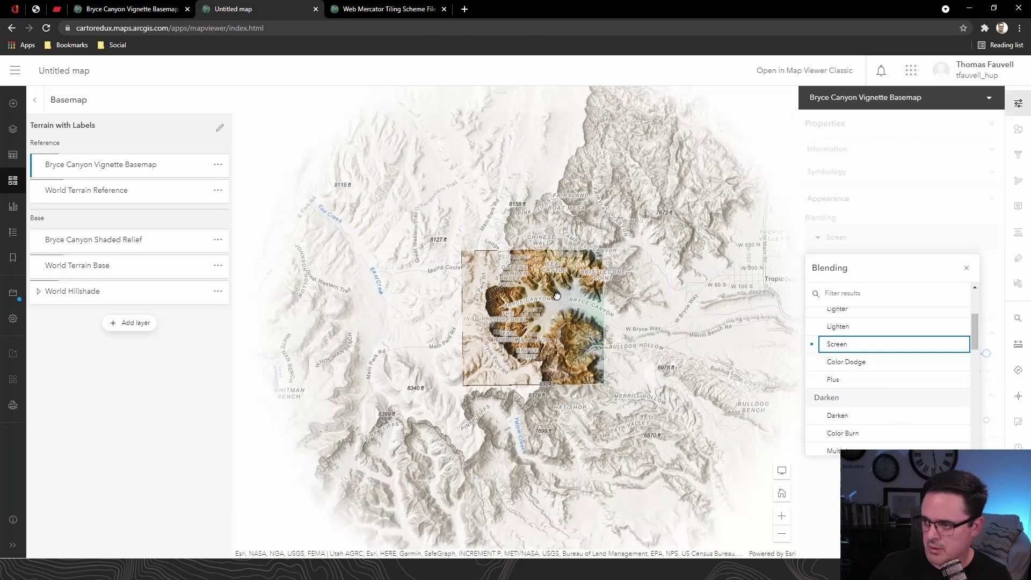
pyautogui.scroll(-2, 531, 290)
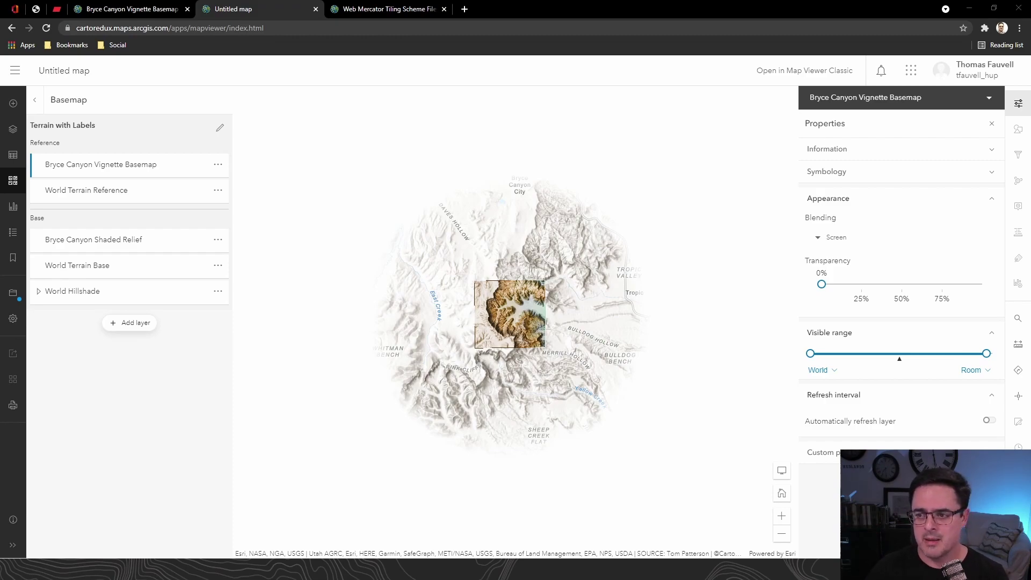
# Step: Close the vignette's properties and show the map's empty Layers list
pyautogui.click(13, 129)
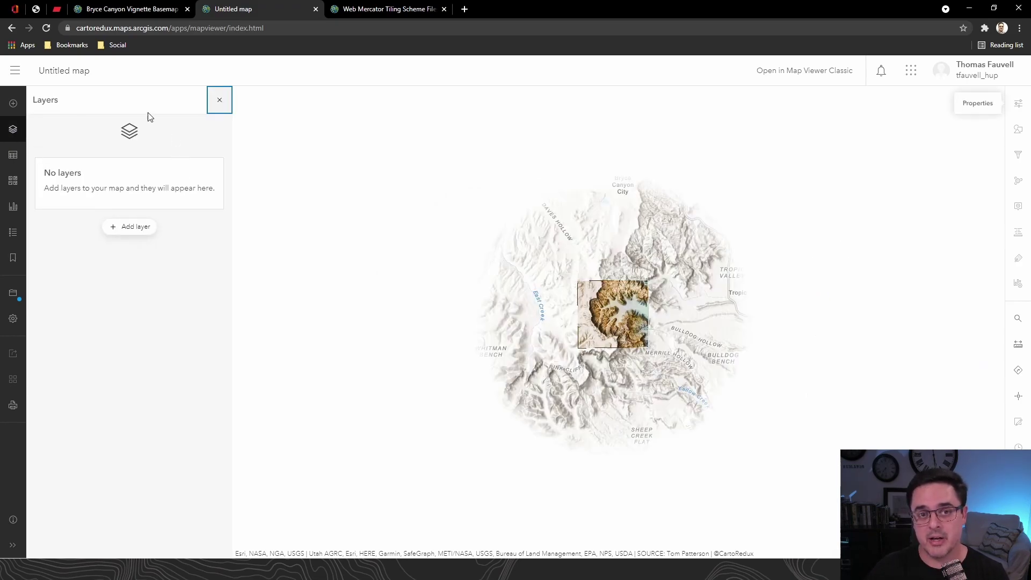
# Step: Reorder the current basemap's layers so the vignette ends on top, above World Terrain Reference
pyautogui.click(13, 181)
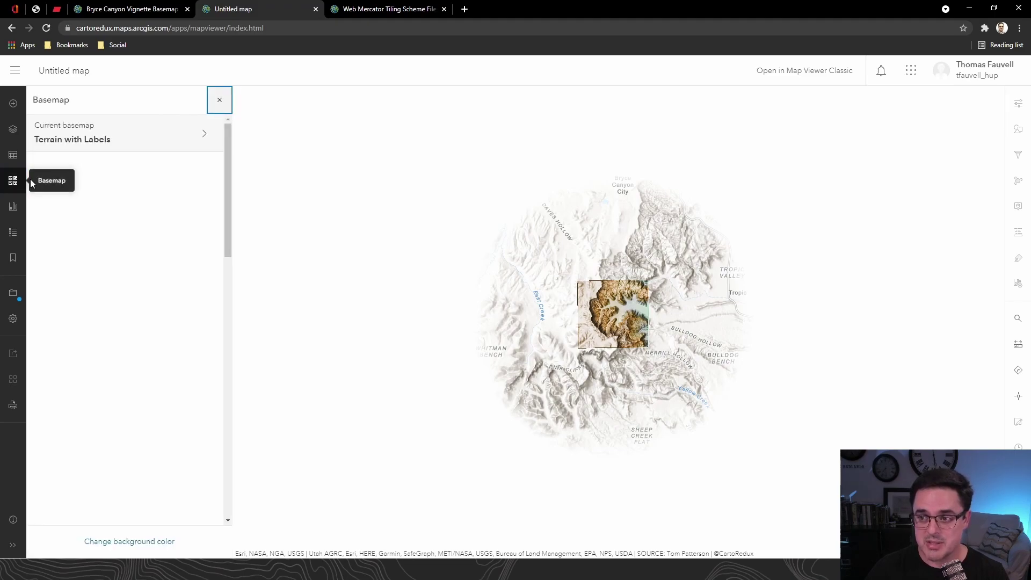
pyautogui.click(82, 141)
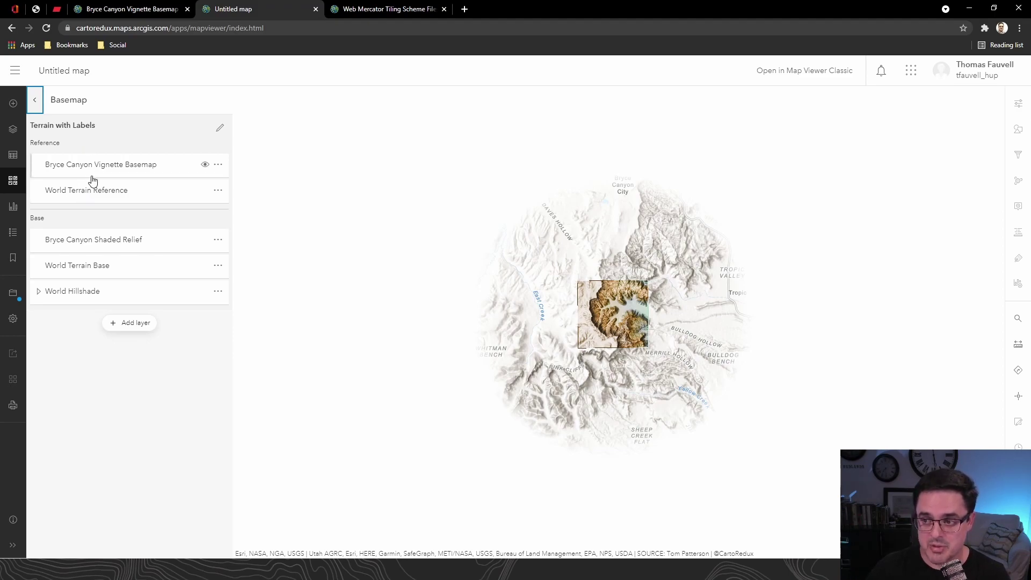
pyautogui.moveTo(101, 194); pyautogui.dragTo(102, 164)
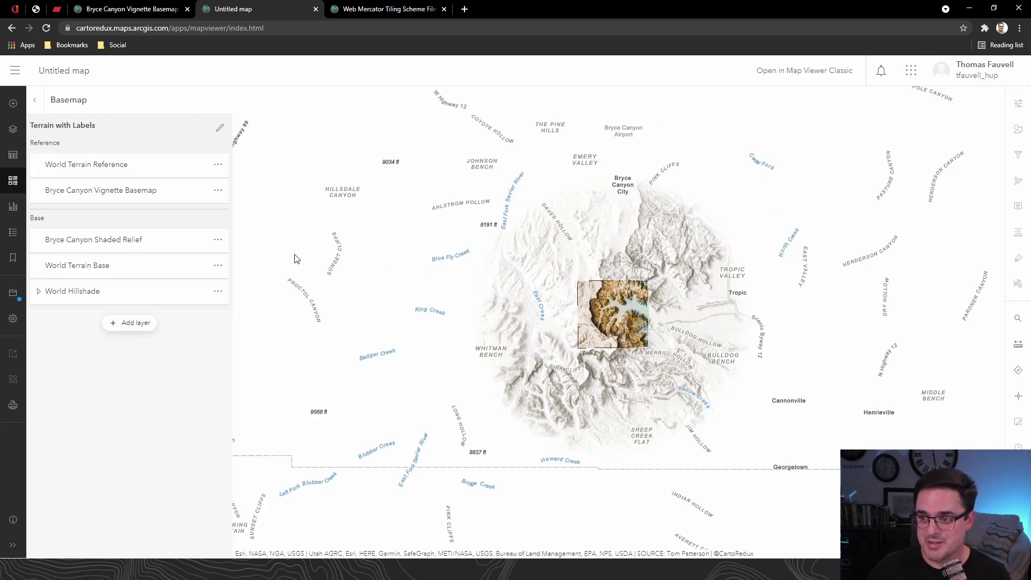
pyautogui.moveTo(104, 195); pyautogui.dragTo(106, 165)
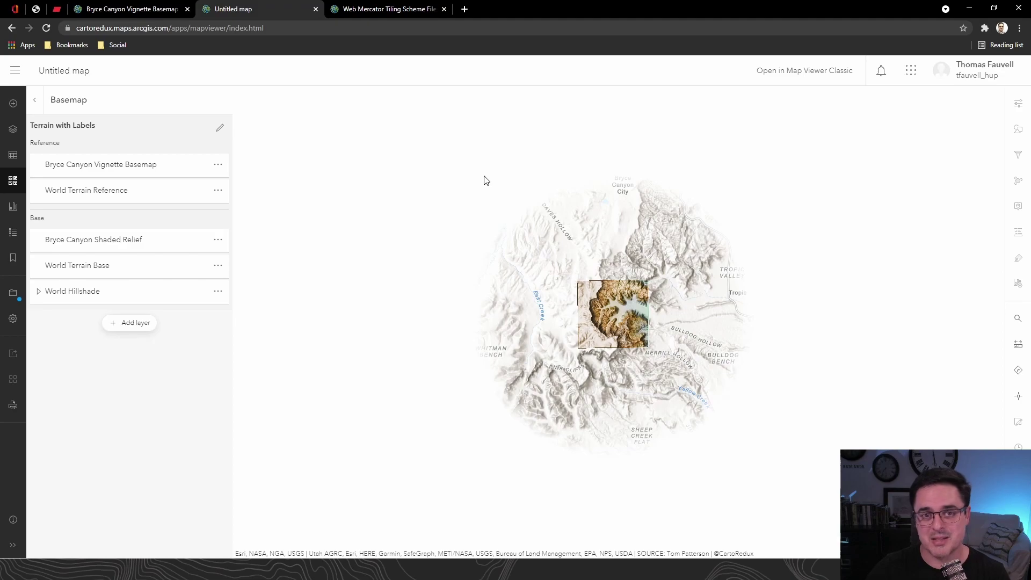
# Step: Zoom and pan to centre the Bryce Canyon relief inside the vignette circle
pyautogui.scroll(1, 520, 250)
pyautogui.scroll(-3, 521, 255)
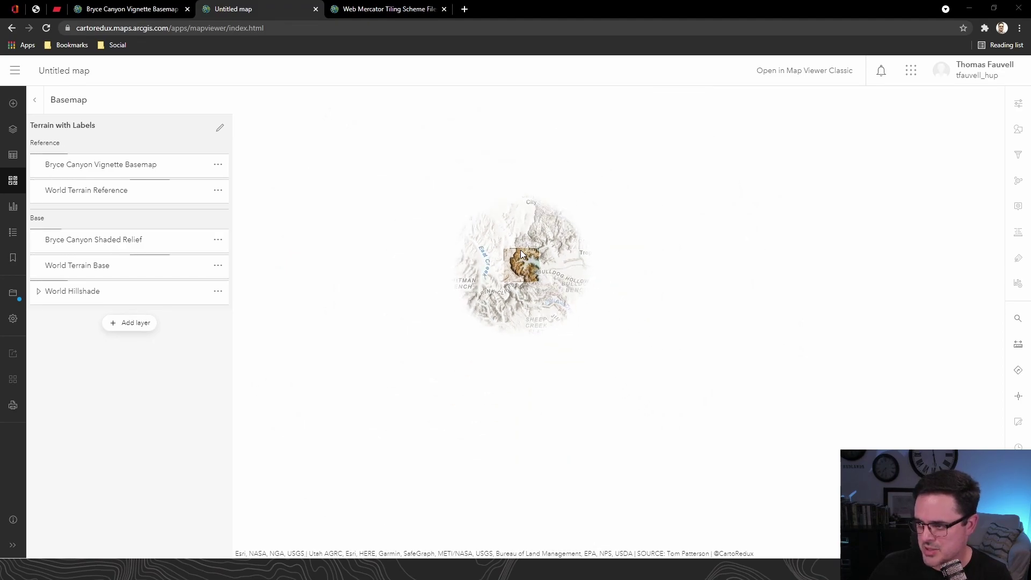
pyautogui.scroll(1, 524, 258)
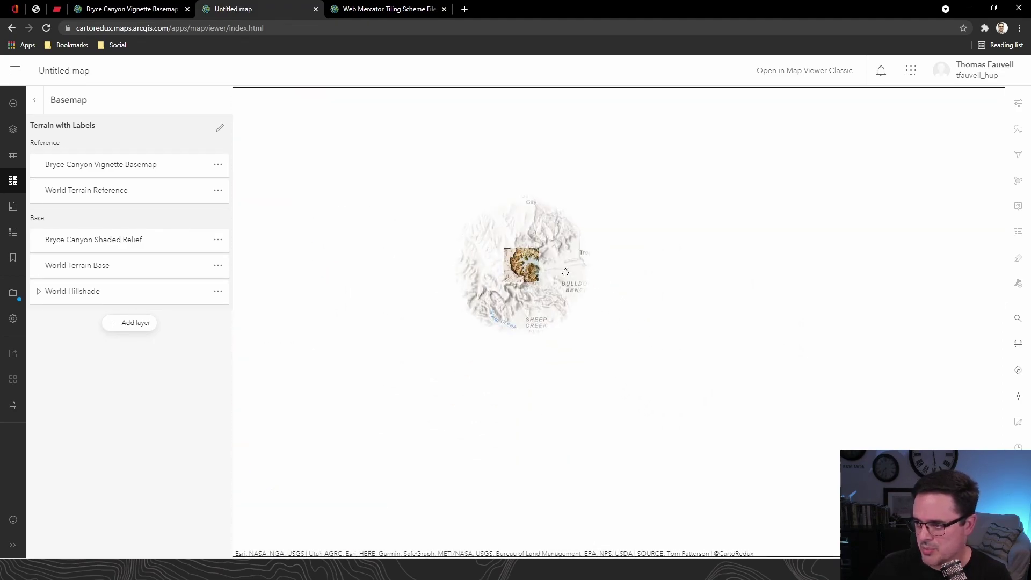
pyautogui.moveTo(526, 263); pyautogui.dragTo(570, 337)
pyautogui.scroll(1, 571, 337)
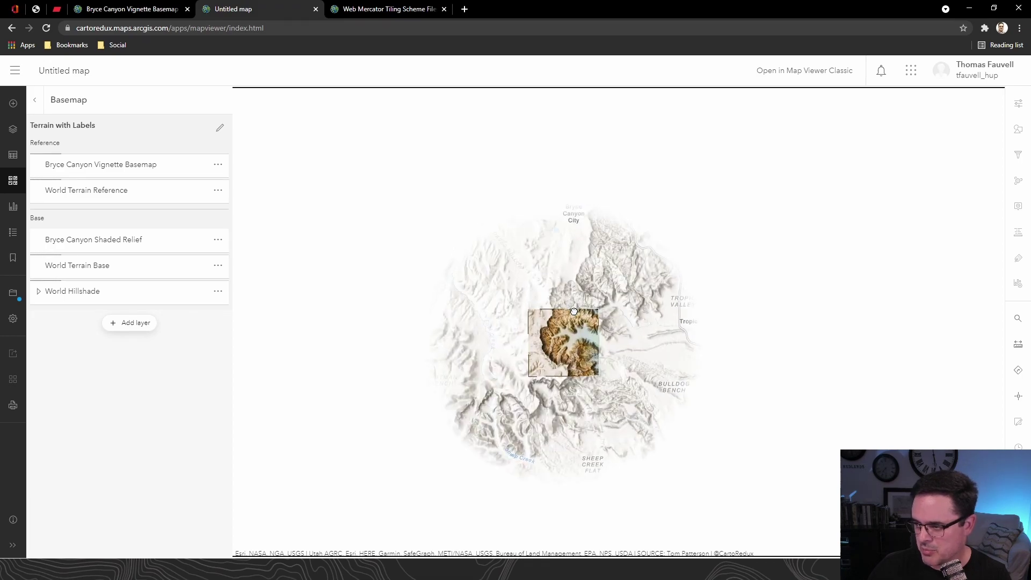
pyautogui.moveTo(569, 334); pyautogui.dragTo(563, 302)
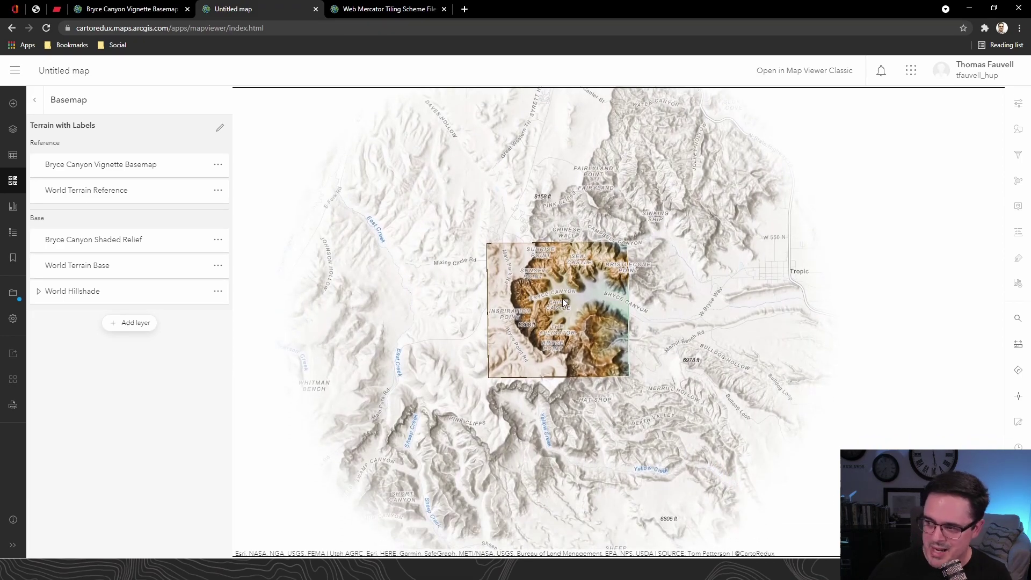